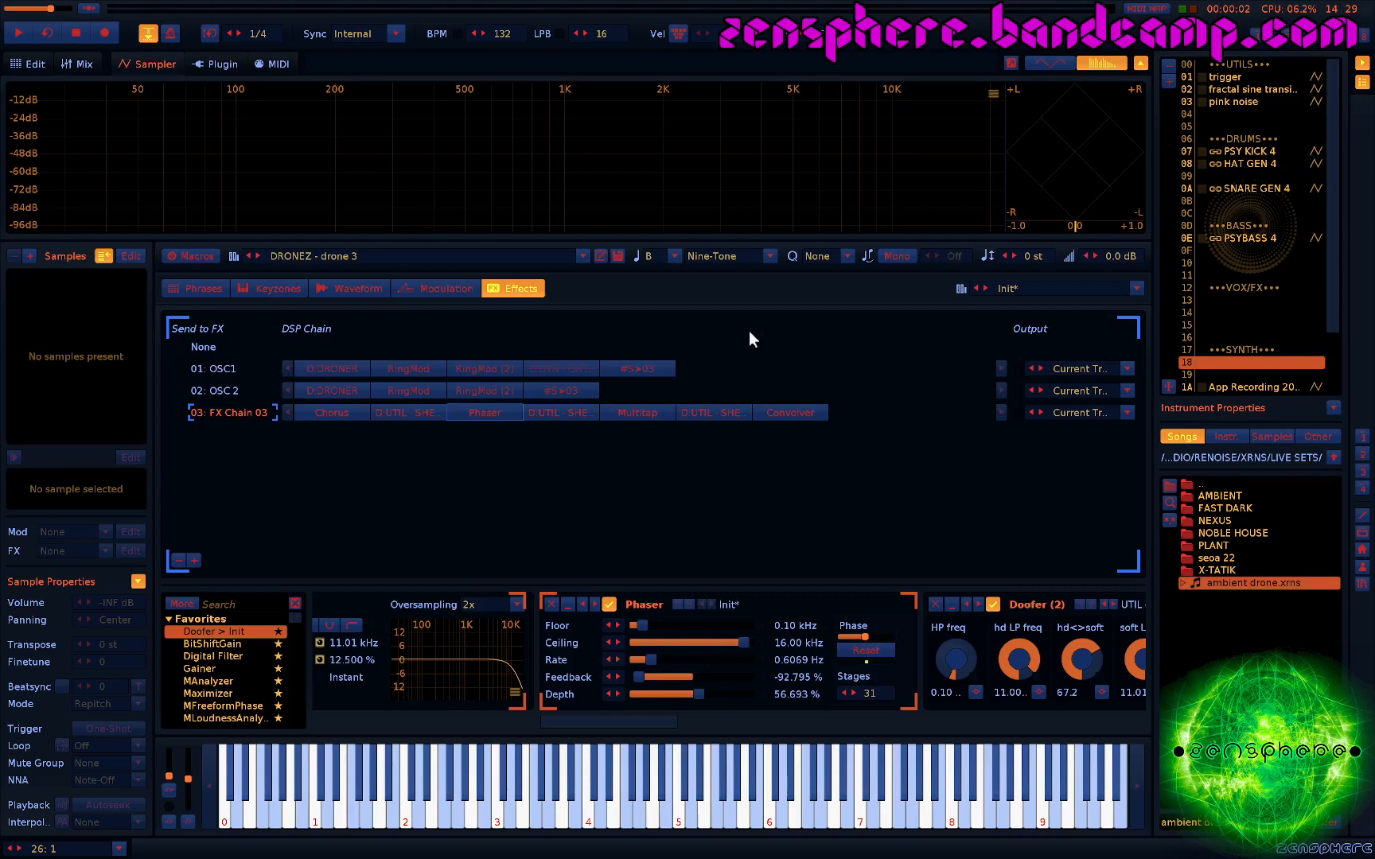
Play the DRONEZ drone 3 instrument to audition it and stop playback
{"action": "key", "text": "space"}
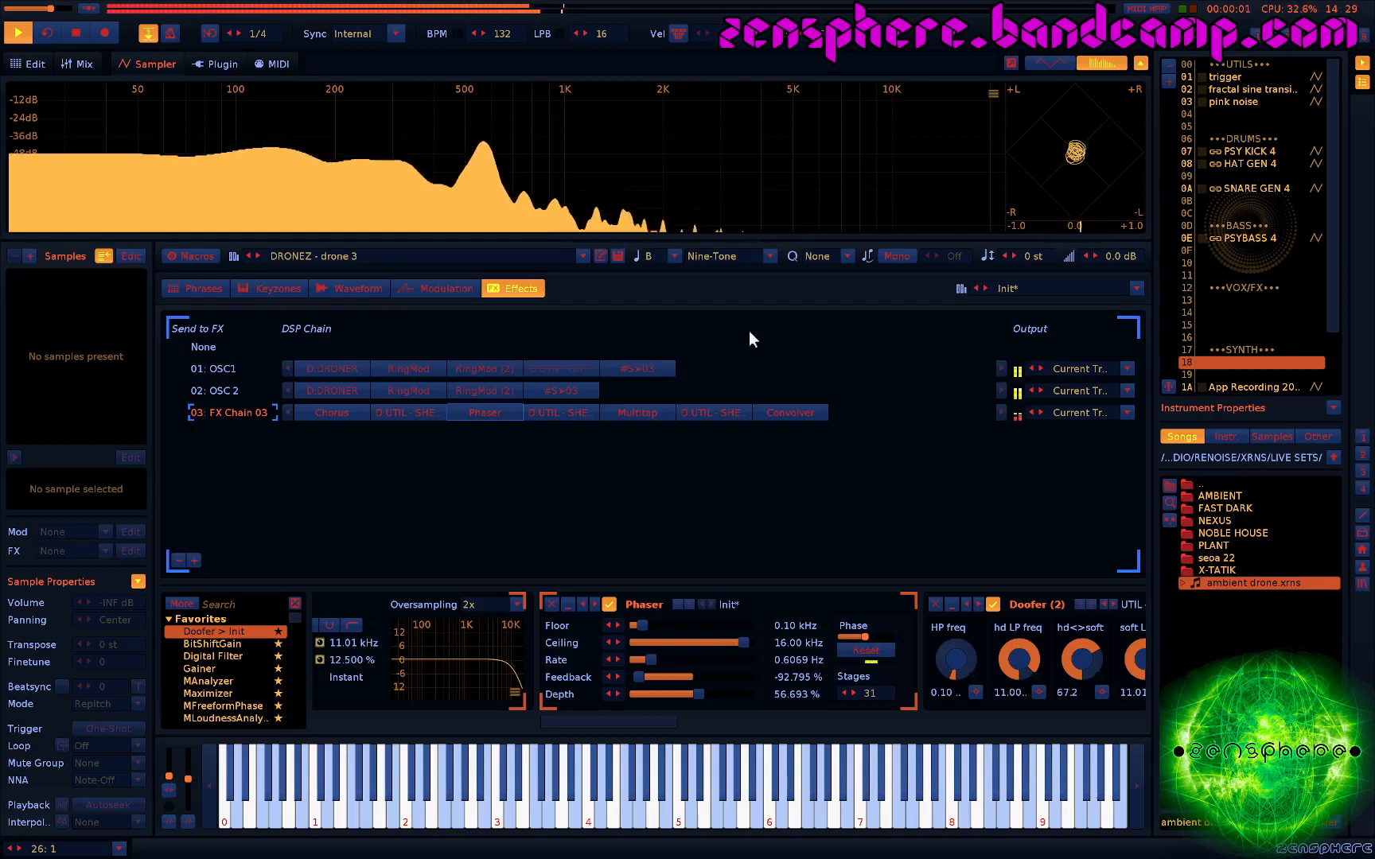
{"action": "key", "text": "space"}
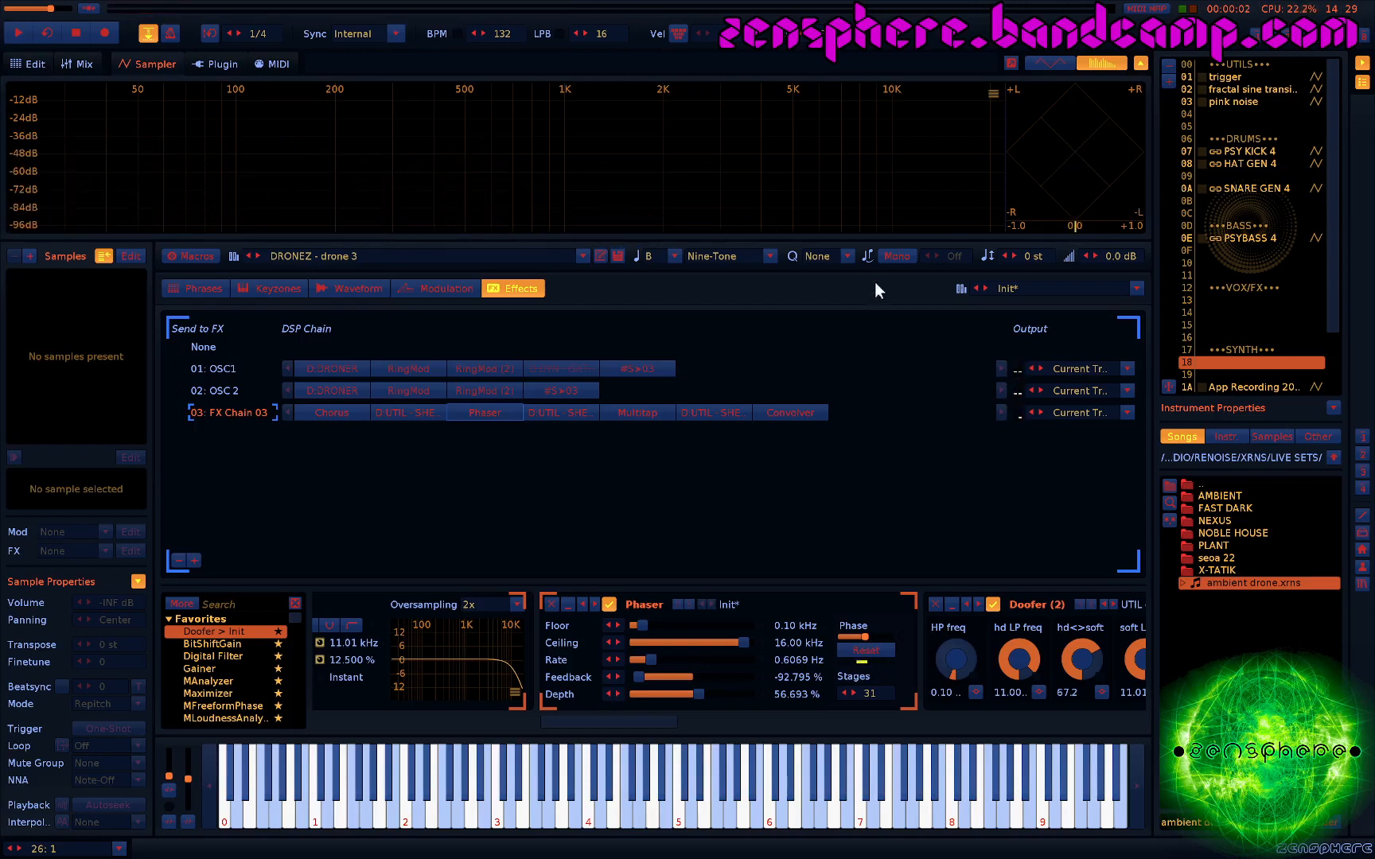
Delete the drone 3 and fm drone instruments and create an FX chain in empty instrument slot 19
{"action": "left_click", "coordinate": [1167, 66]}
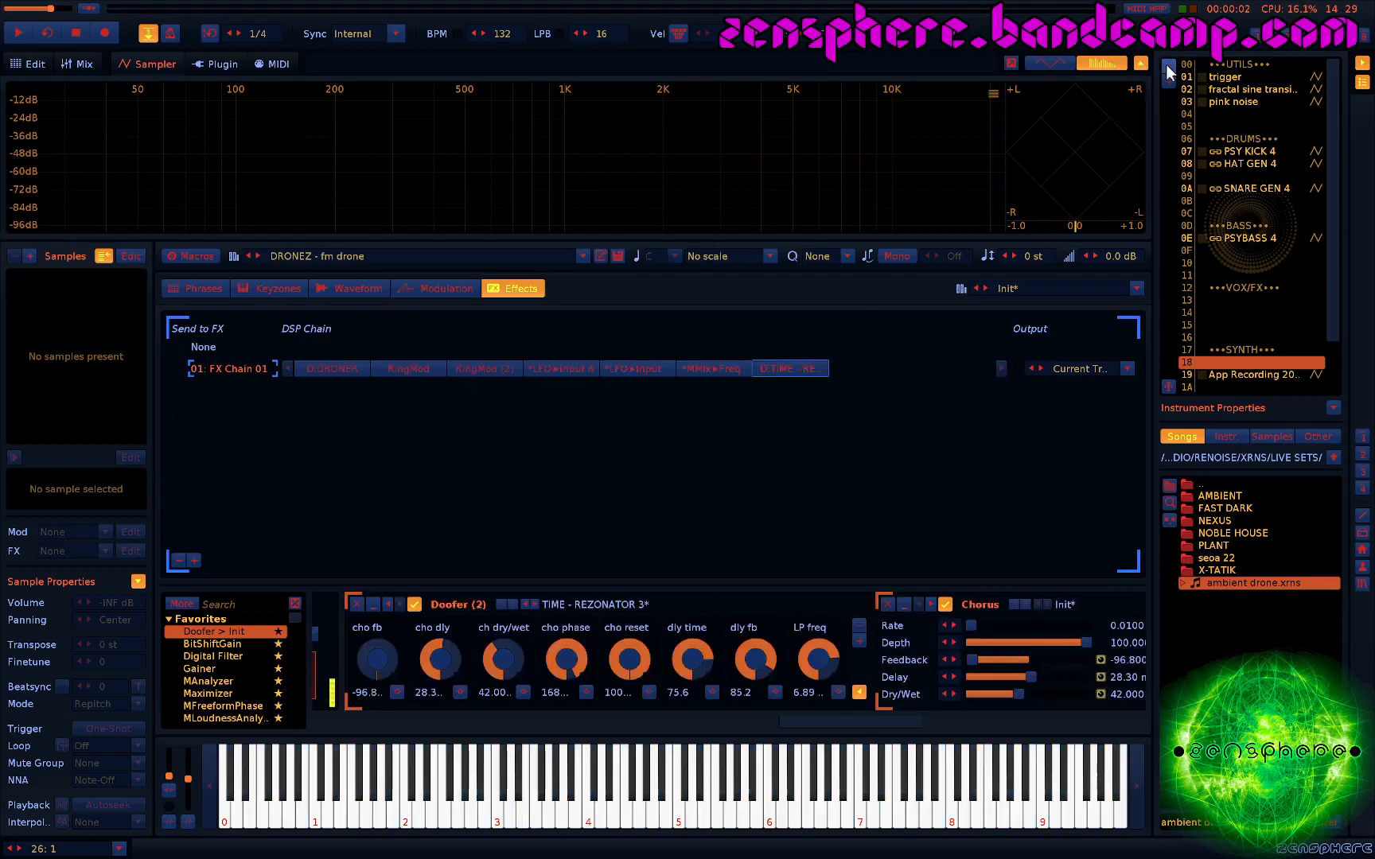
{"action": "left_click", "coordinate": [1166, 66]}
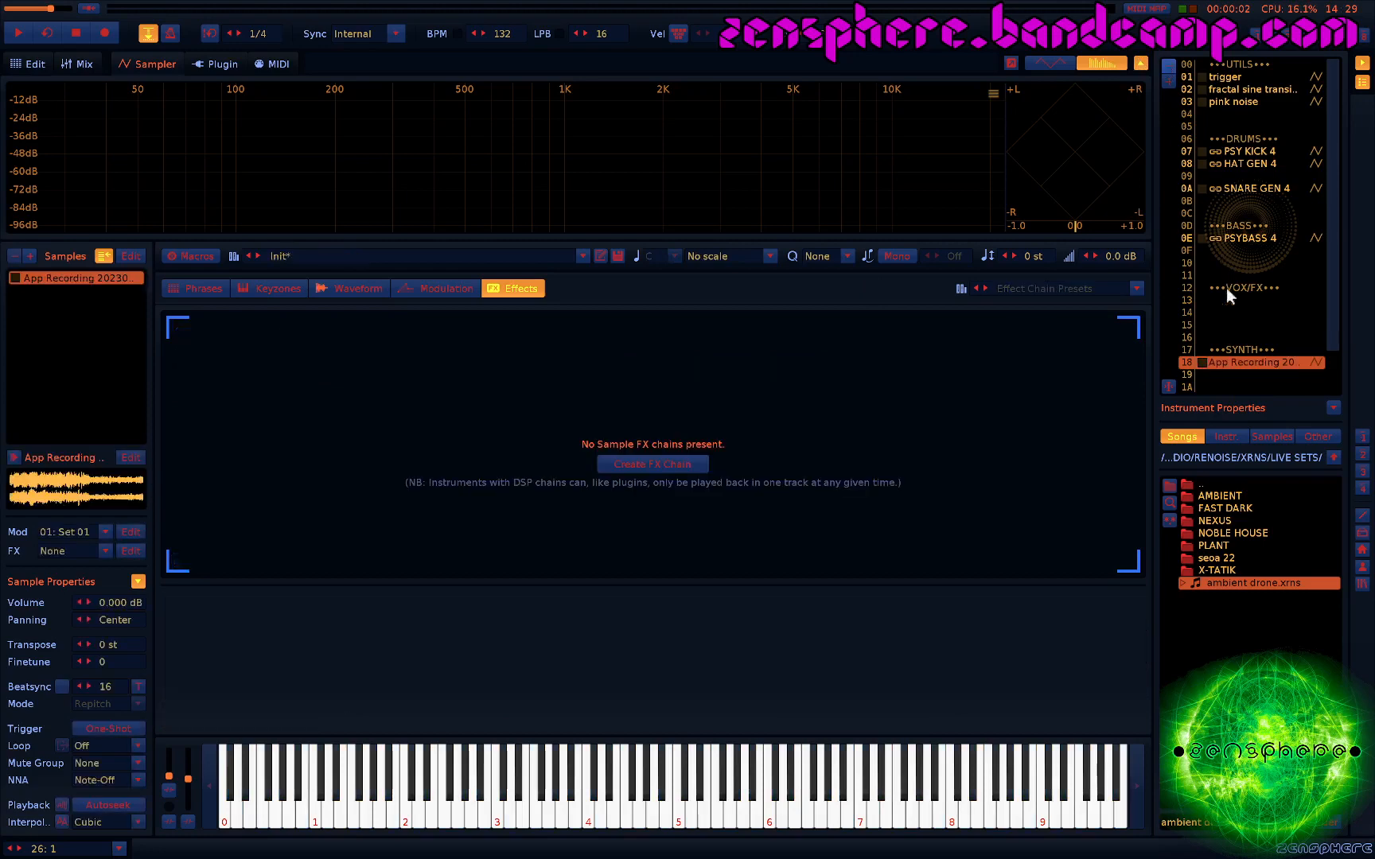
{"action": "scroll", "coordinate": [1243, 351], "scroll_direction": "down", "scroll_amount": 1}
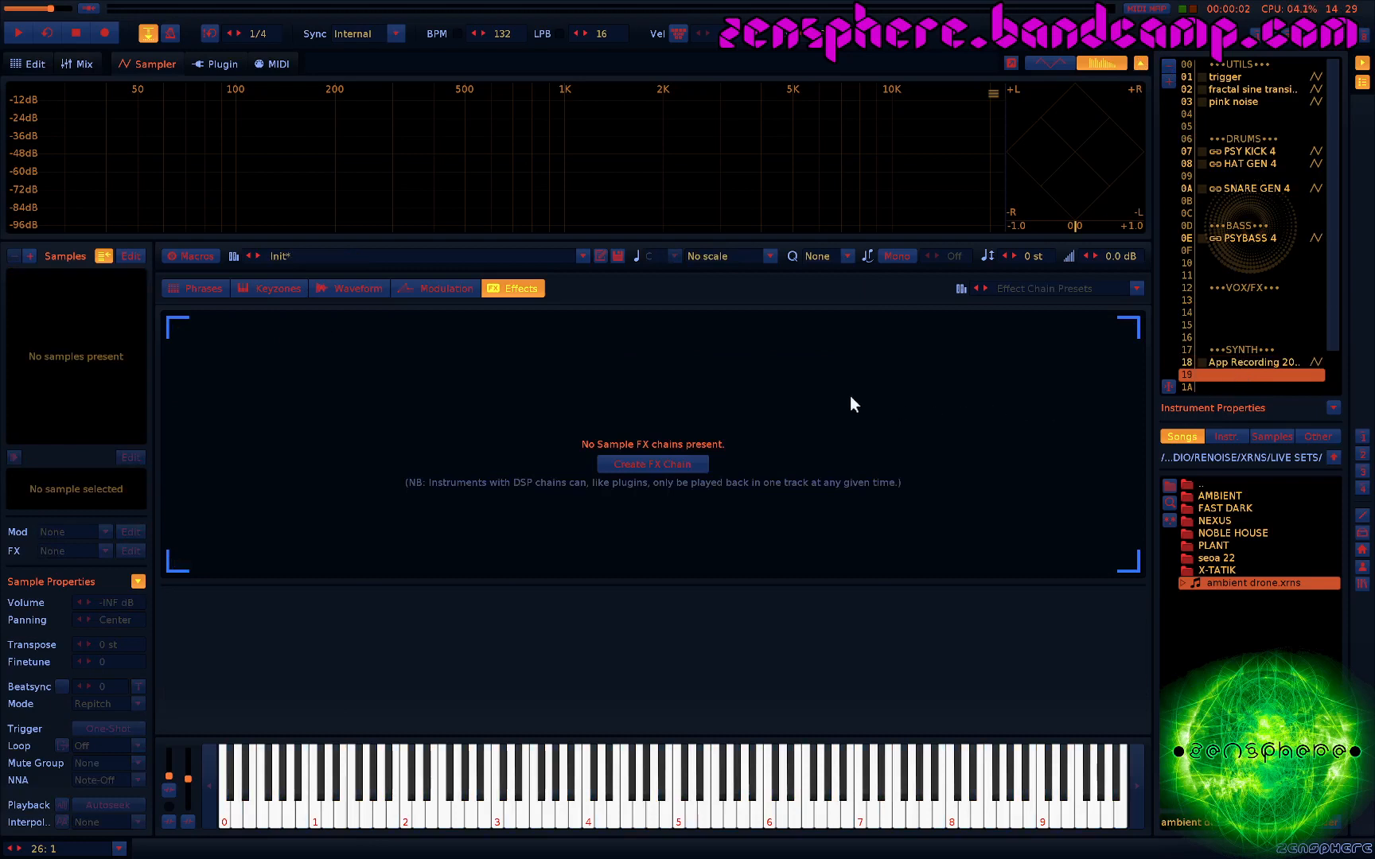
{"action": "left_click", "coordinate": [650, 457]}
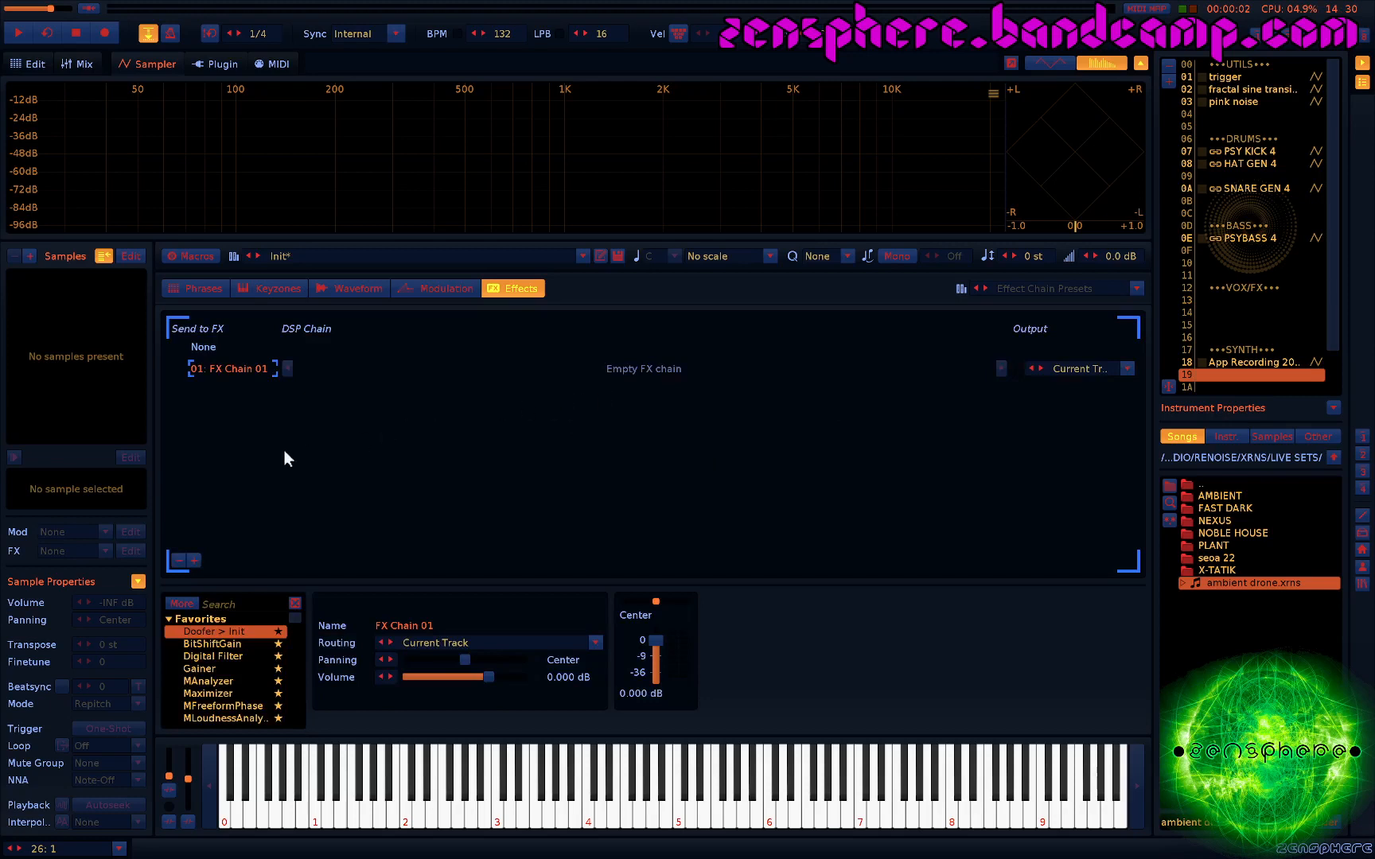
Find the native #Line Input device and add it to the new FX chain
{"action": "left_click", "coordinate": [222, 604]}
{"action": "type", "text": "line"}
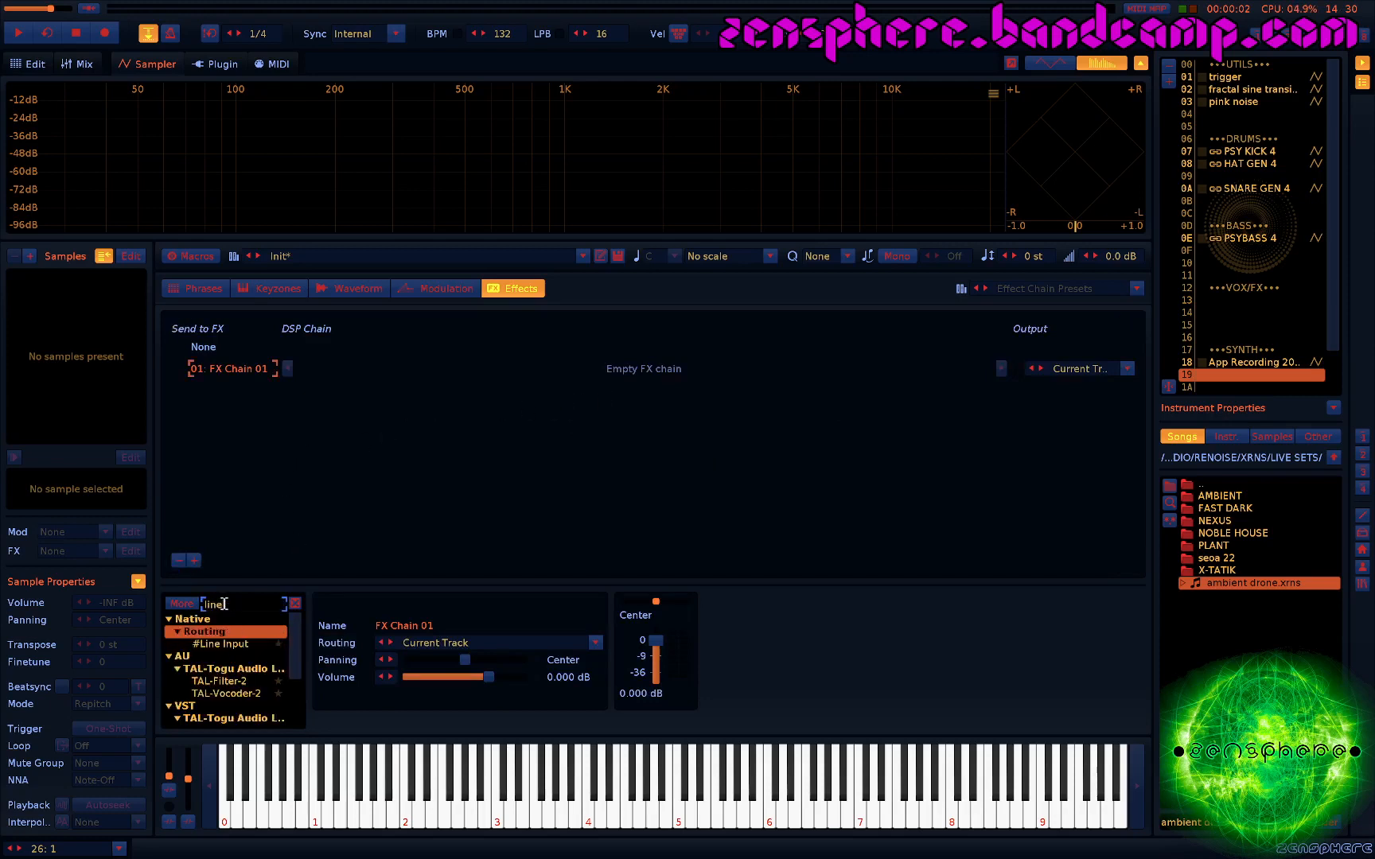
{"action": "double_click", "coordinate": [230, 641]}
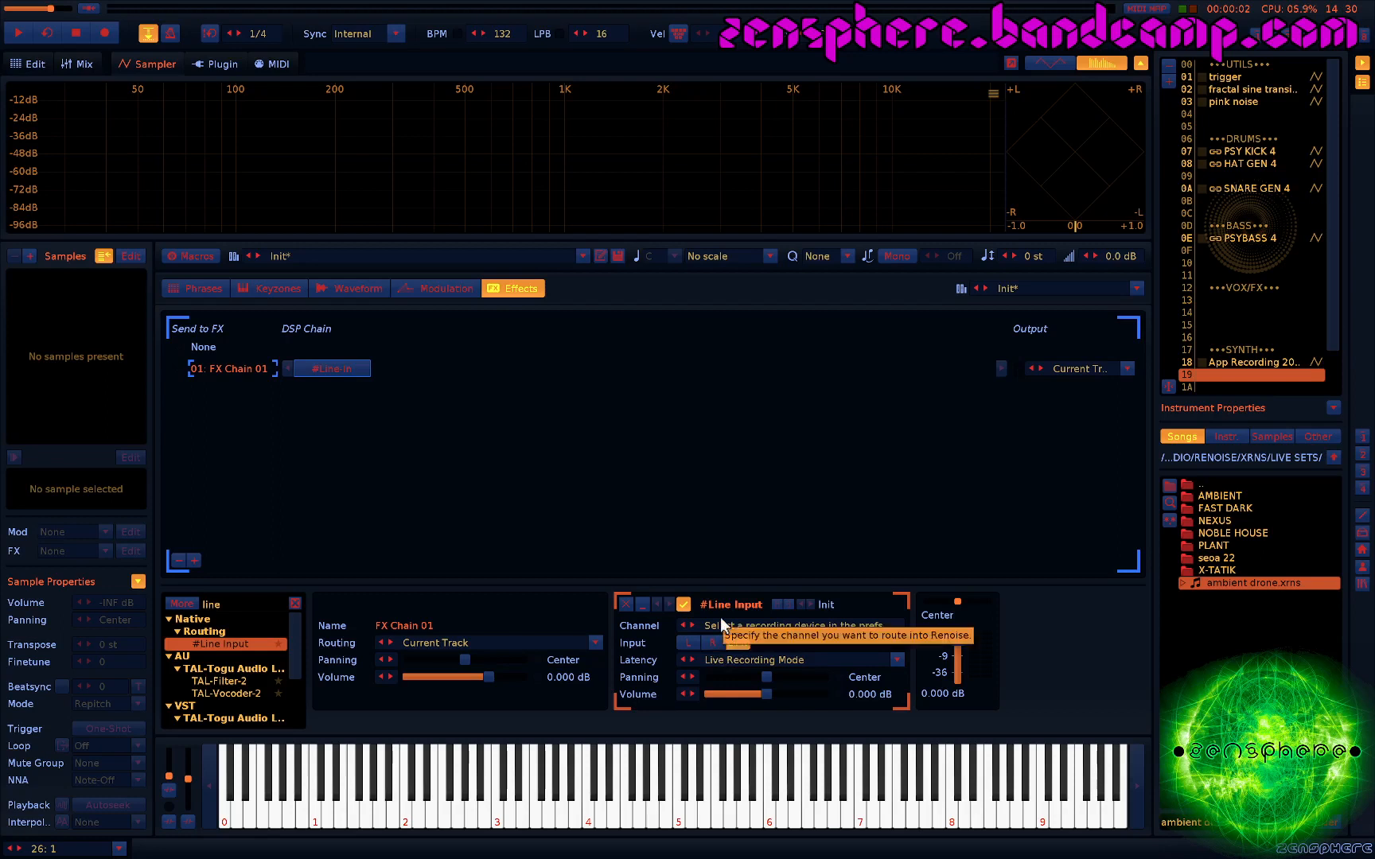
Add a DC Offset device after the line input and set its offset to 2.4 %
{"action": "left_click", "coordinate": [260, 602]}
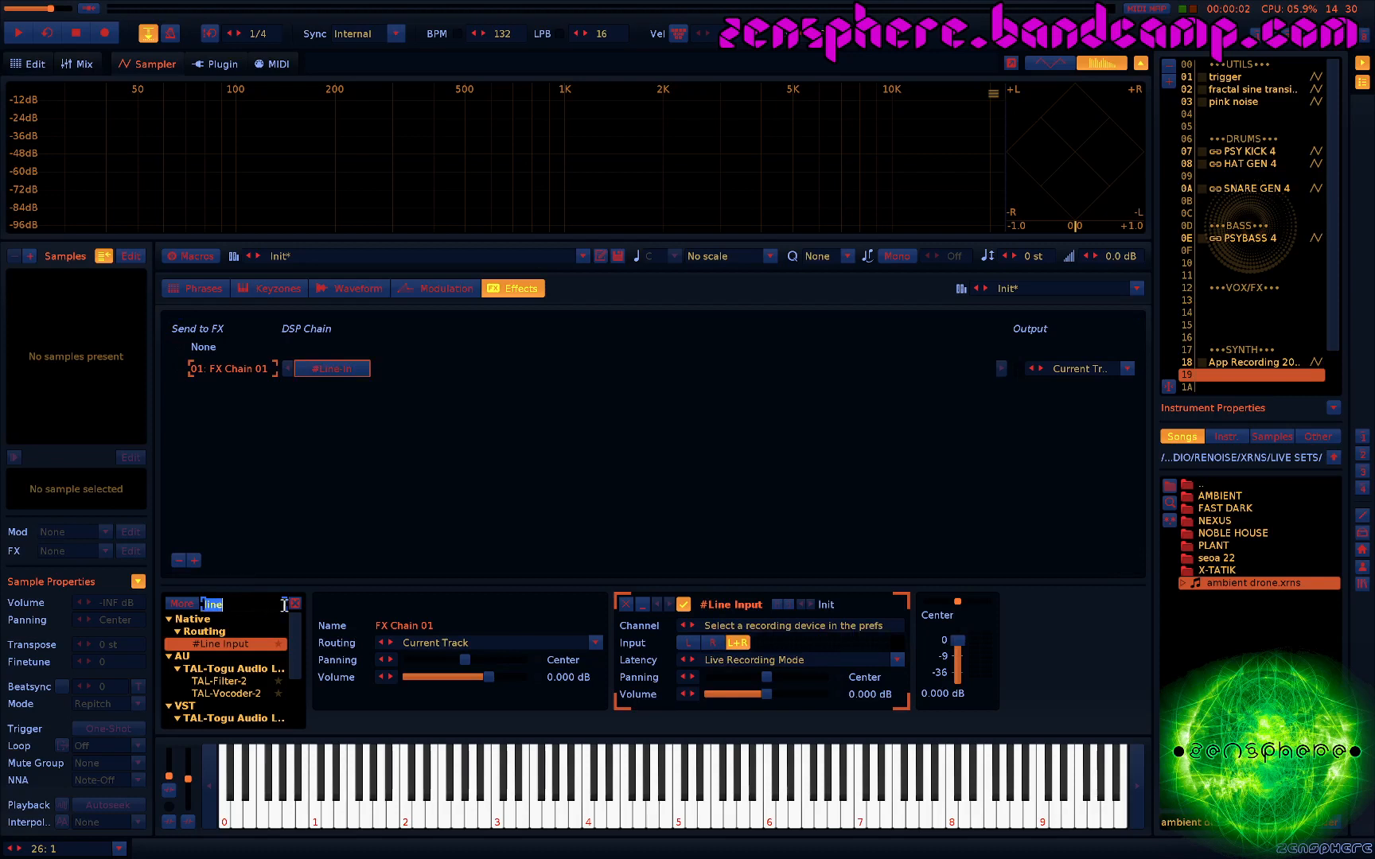
{"action": "left_click", "coordinate": [294, 603]}
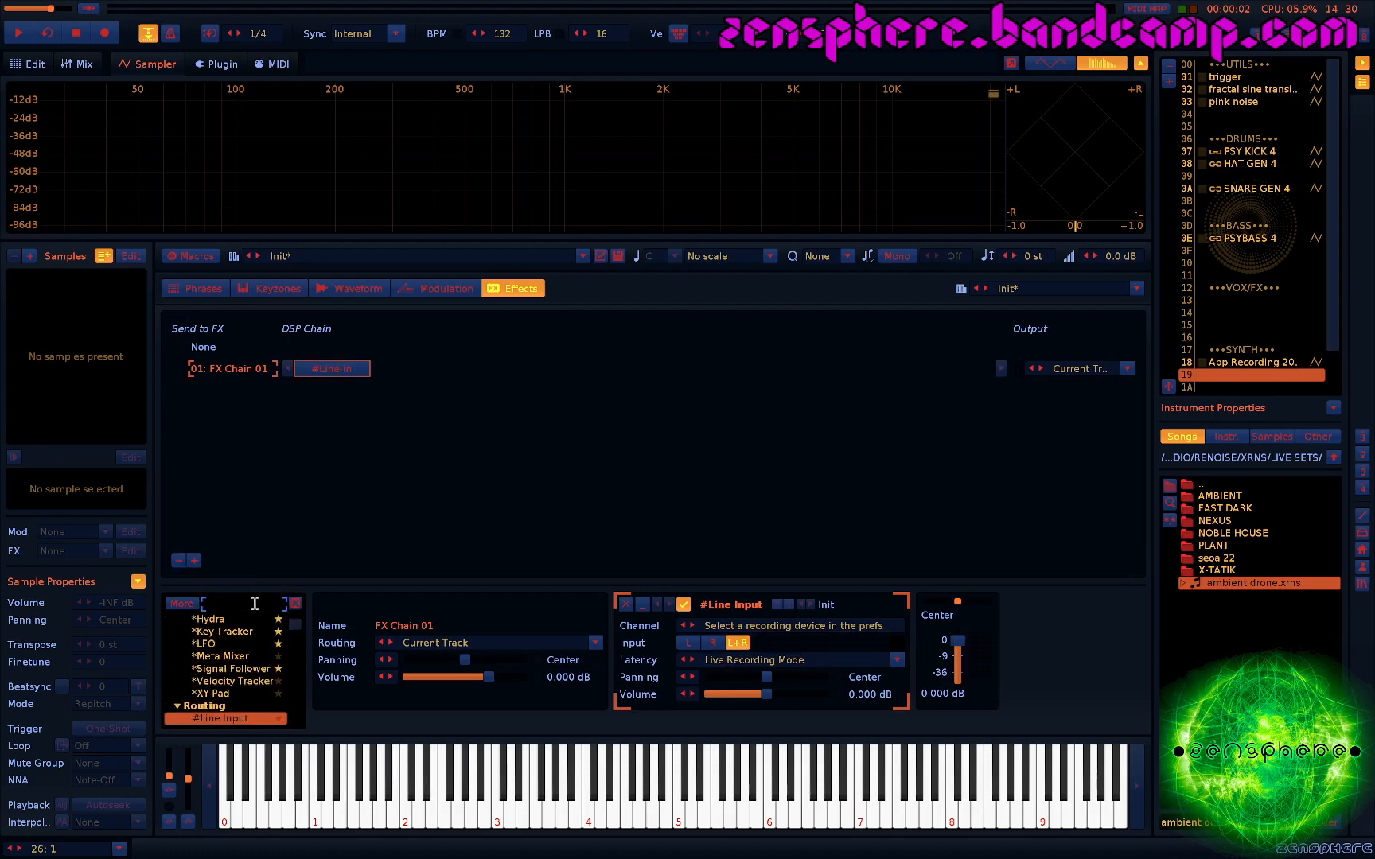
{"action": "type", "text": "dc"}
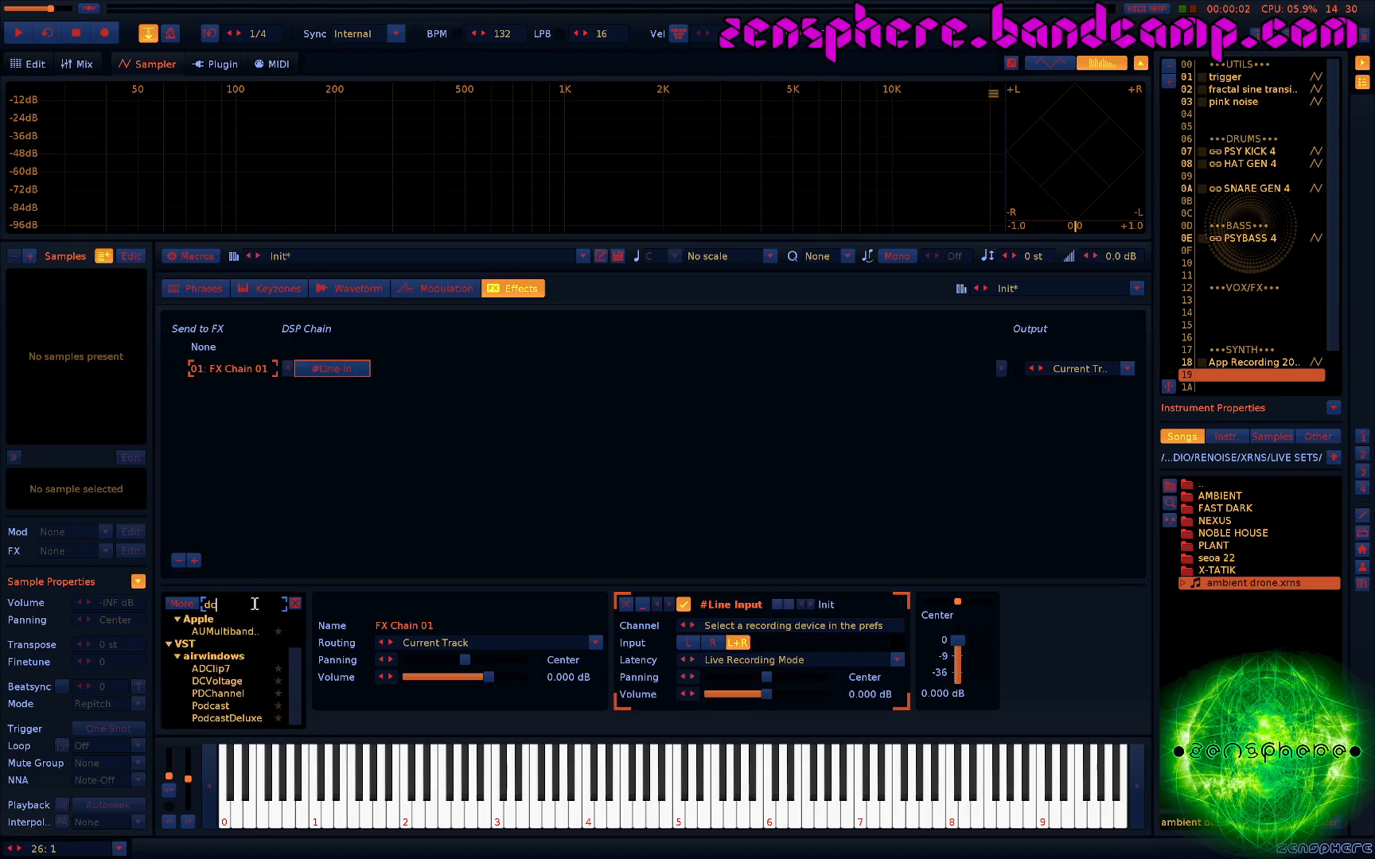
{"action": "type", "text": " off"}
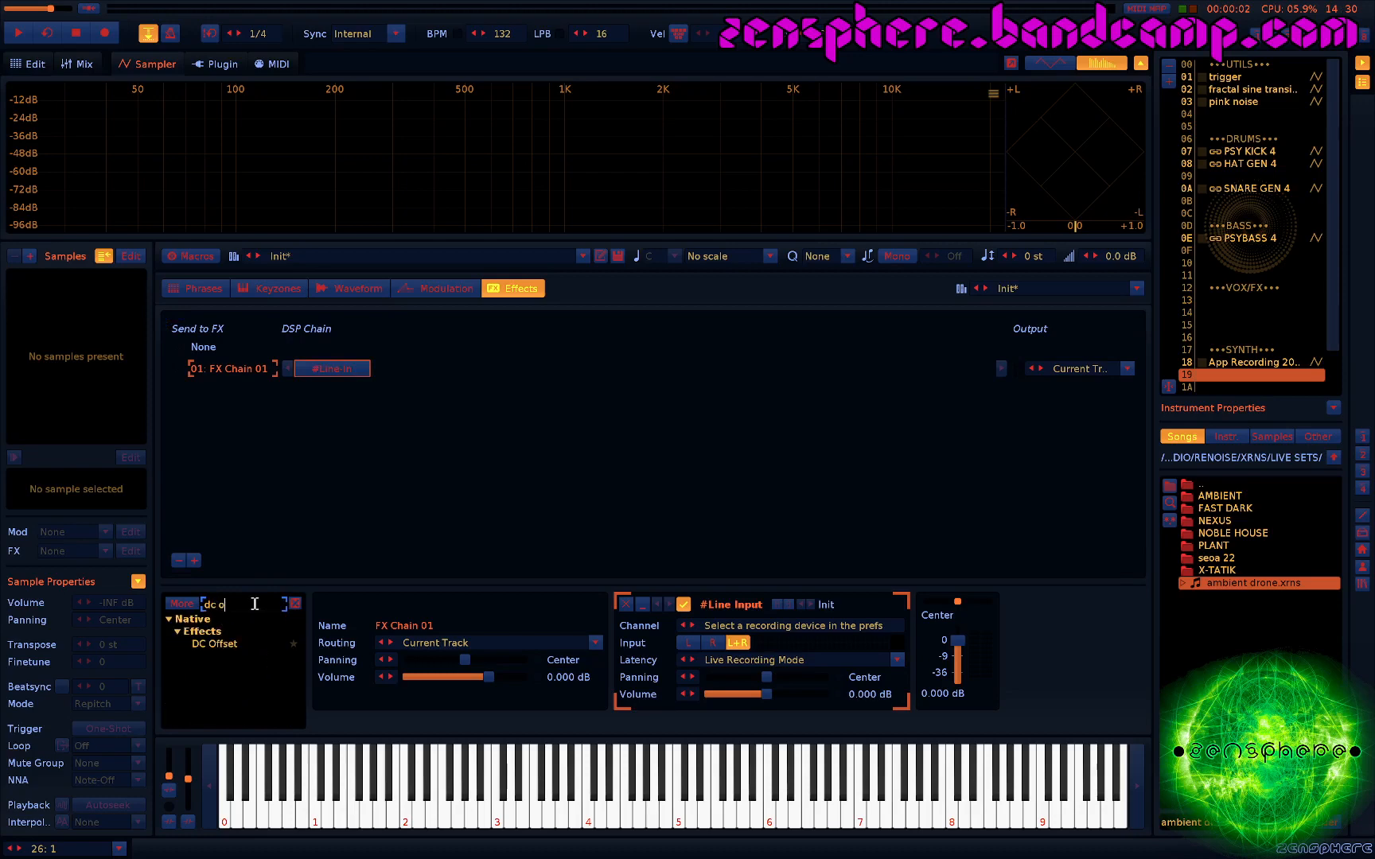
{"action": "double_click", "coordinate": [230, 643]}
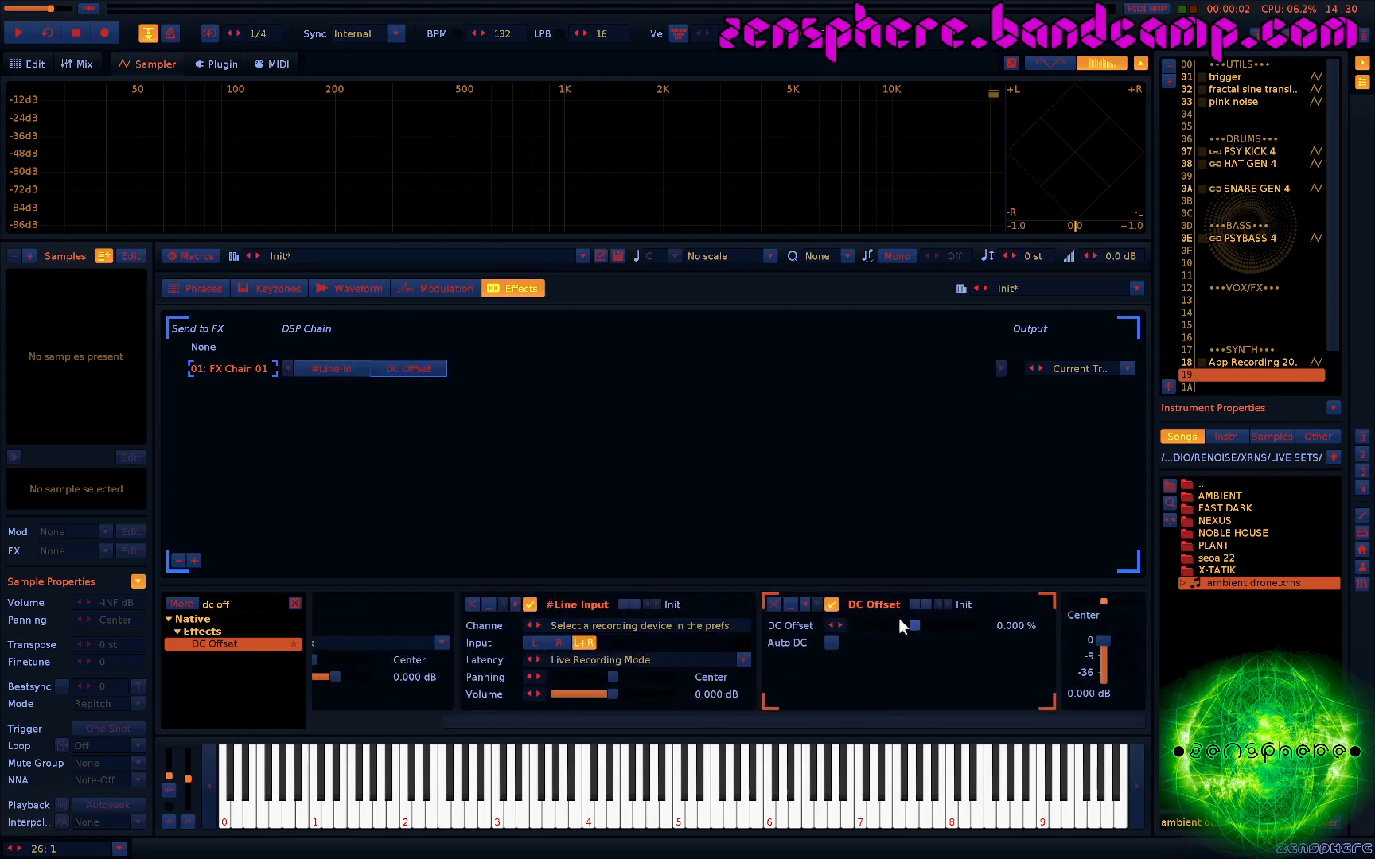
{"action": "mouse_move", "coordinate": [898, 617]}
{"action": "left_mouse_down"}
{"action": "mouse_move", "coordinate": [975, 626]}
{"action": "mouse_move", "coordinate": [881, 630]}
{"action": "left_mouse_up"}
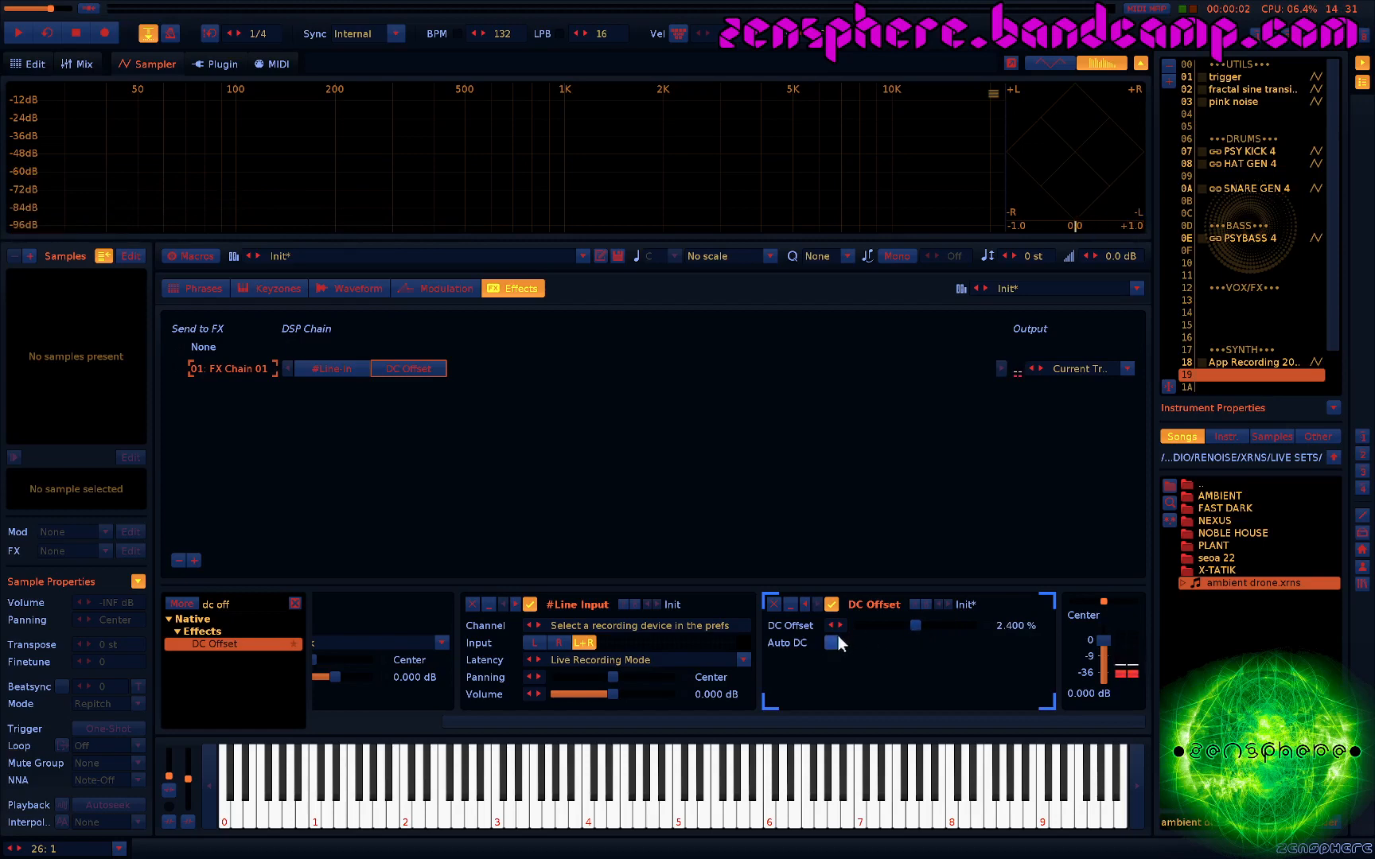
Add the native modulation device RingMod (dep.) to the end of the FX chain
{"action": "left_click", "coordinate": [296, 603]}
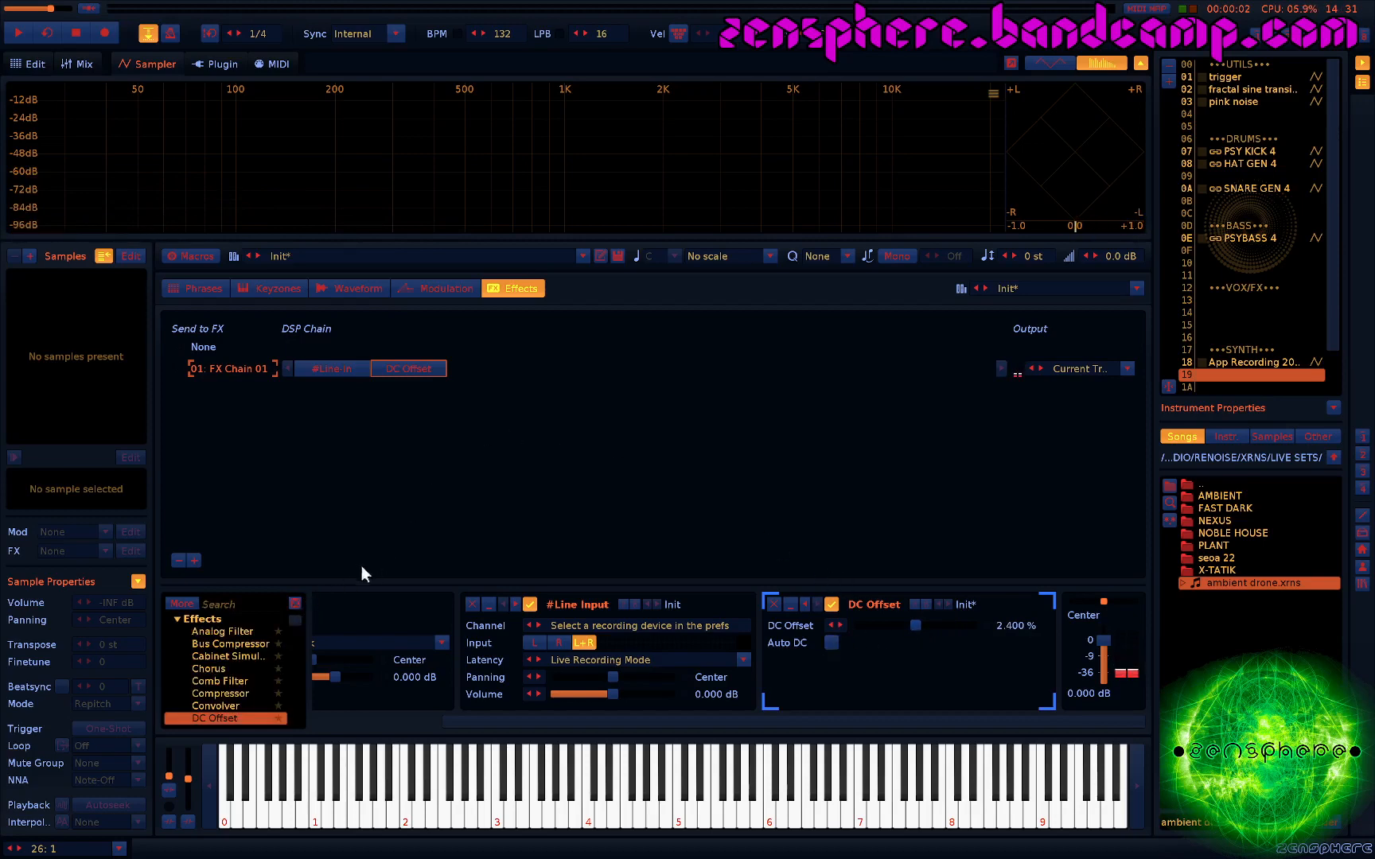
{"action": "left_click", "coordinate": [470, 365]}
{"action": "right_click", "coordinate": [469, 374]}
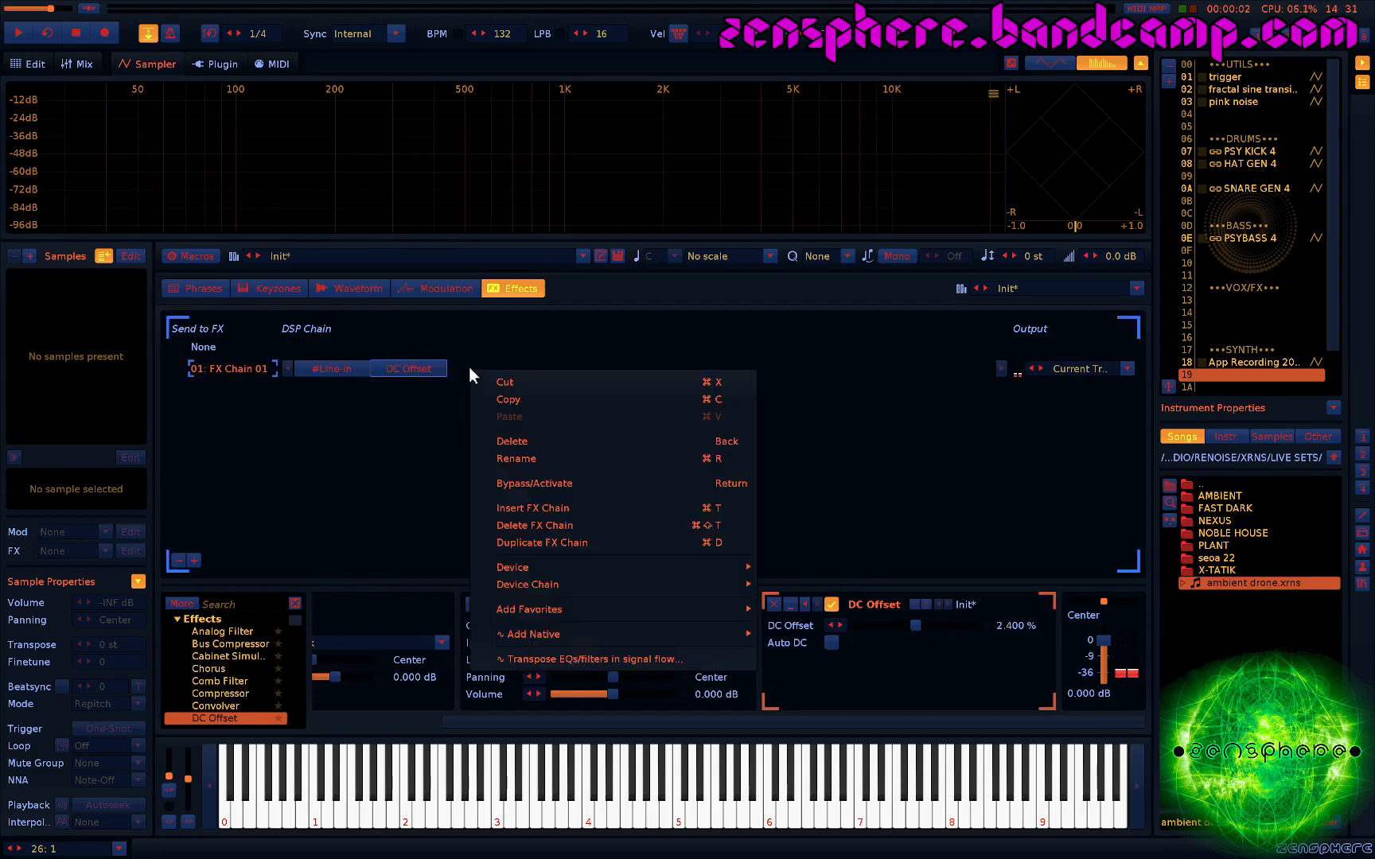
{"action": "mouse_move", "coordinate": [556, 637]}
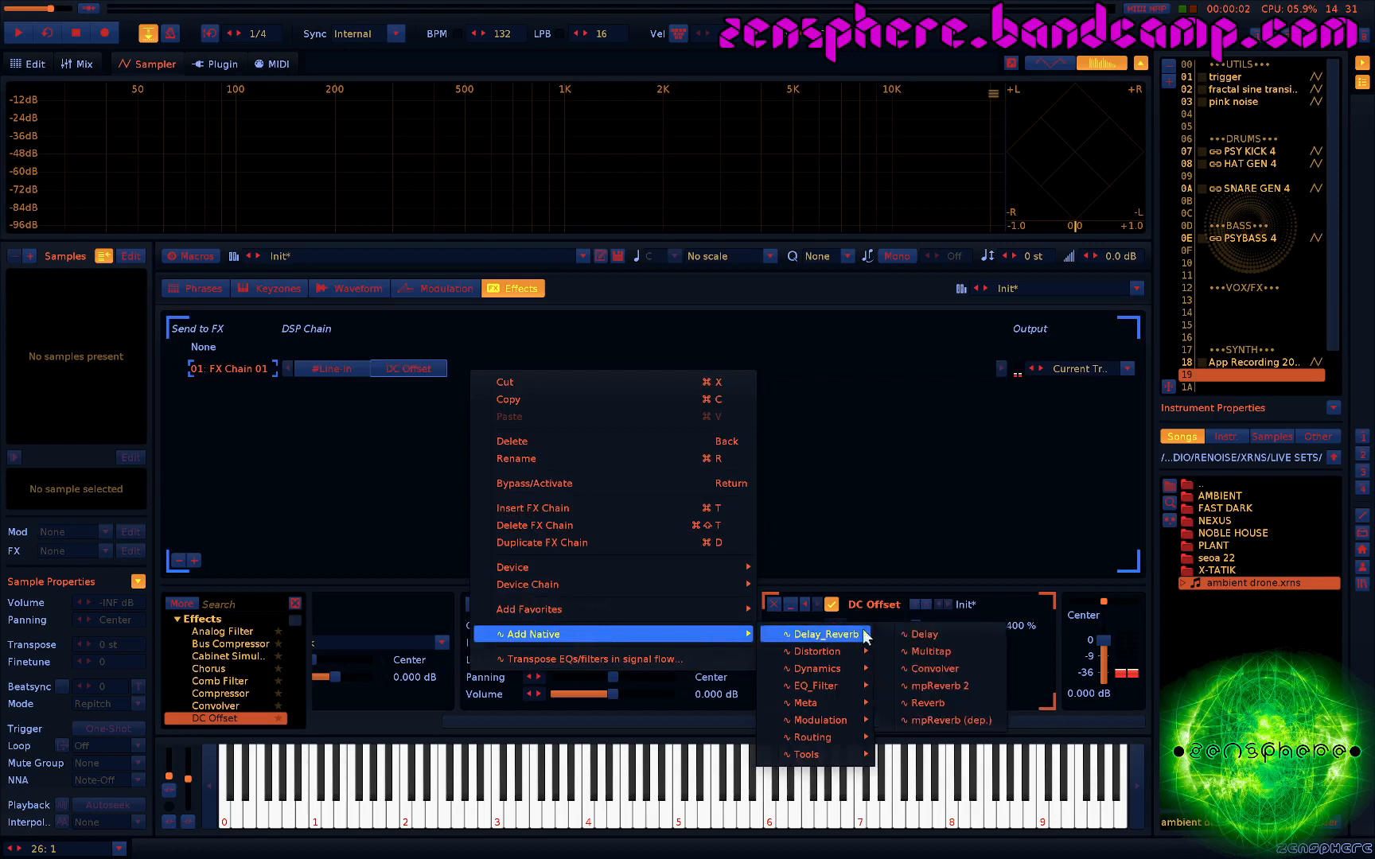
{"action": "mouse_move", "coordinate": [838, 720]}
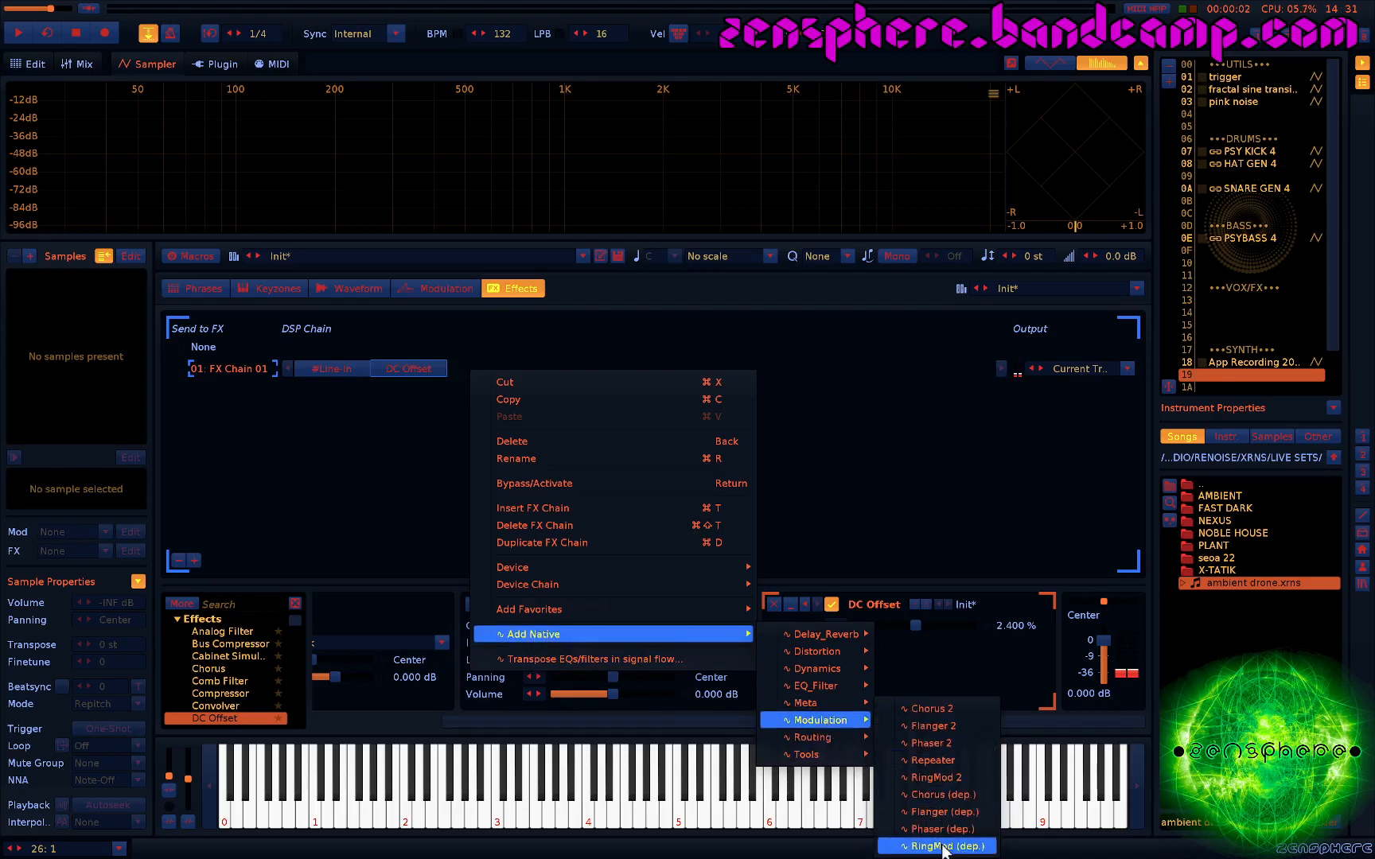
{"action": "left_click", "coordinate": [945, 846]}
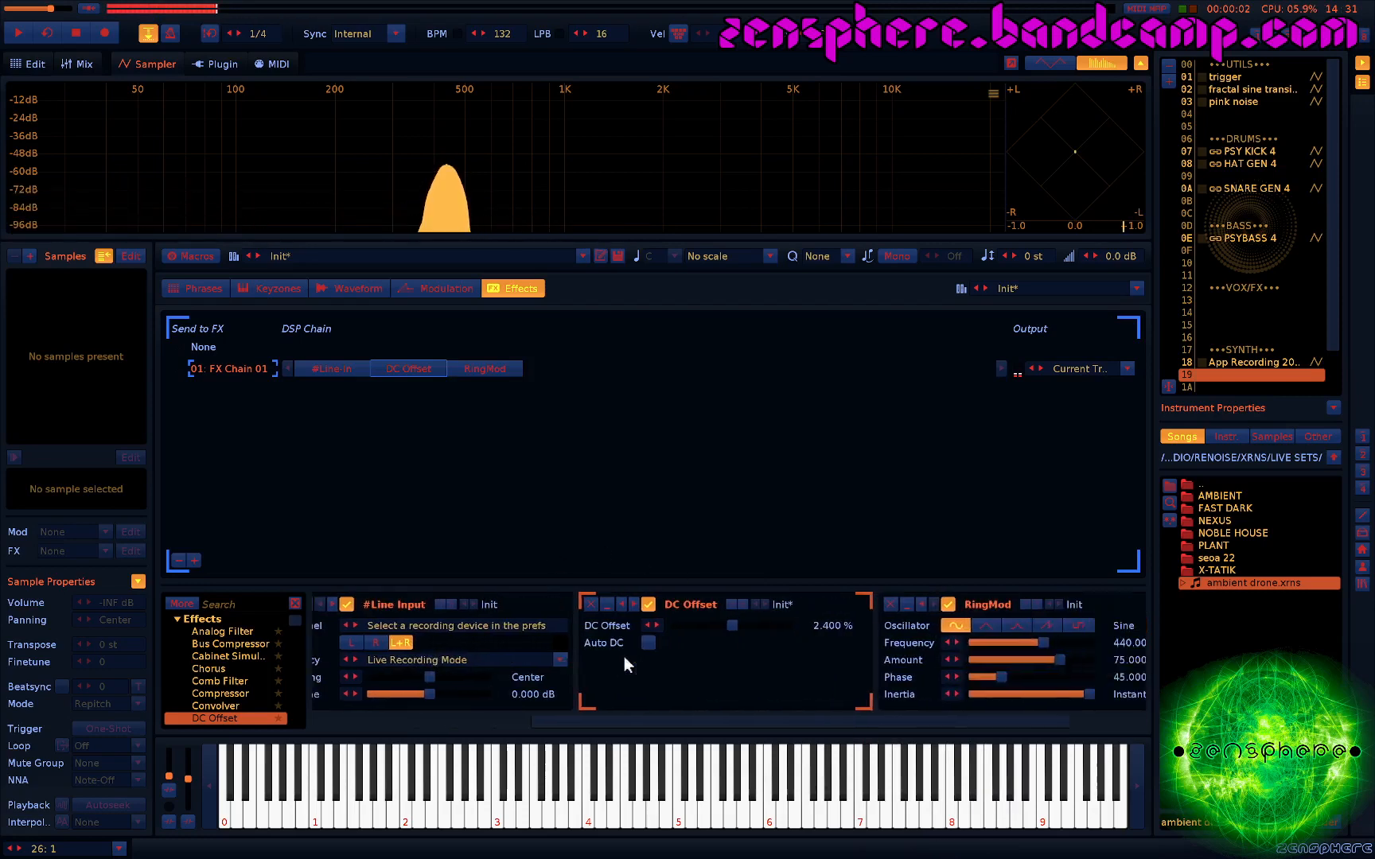
Set the RingMod frequency to about 150 Hz and the DC Offset to about 36 %
{"action": "scroll", "coordinate": [617, 655], "scroll_direction": "down", "scroll_amount": 2}
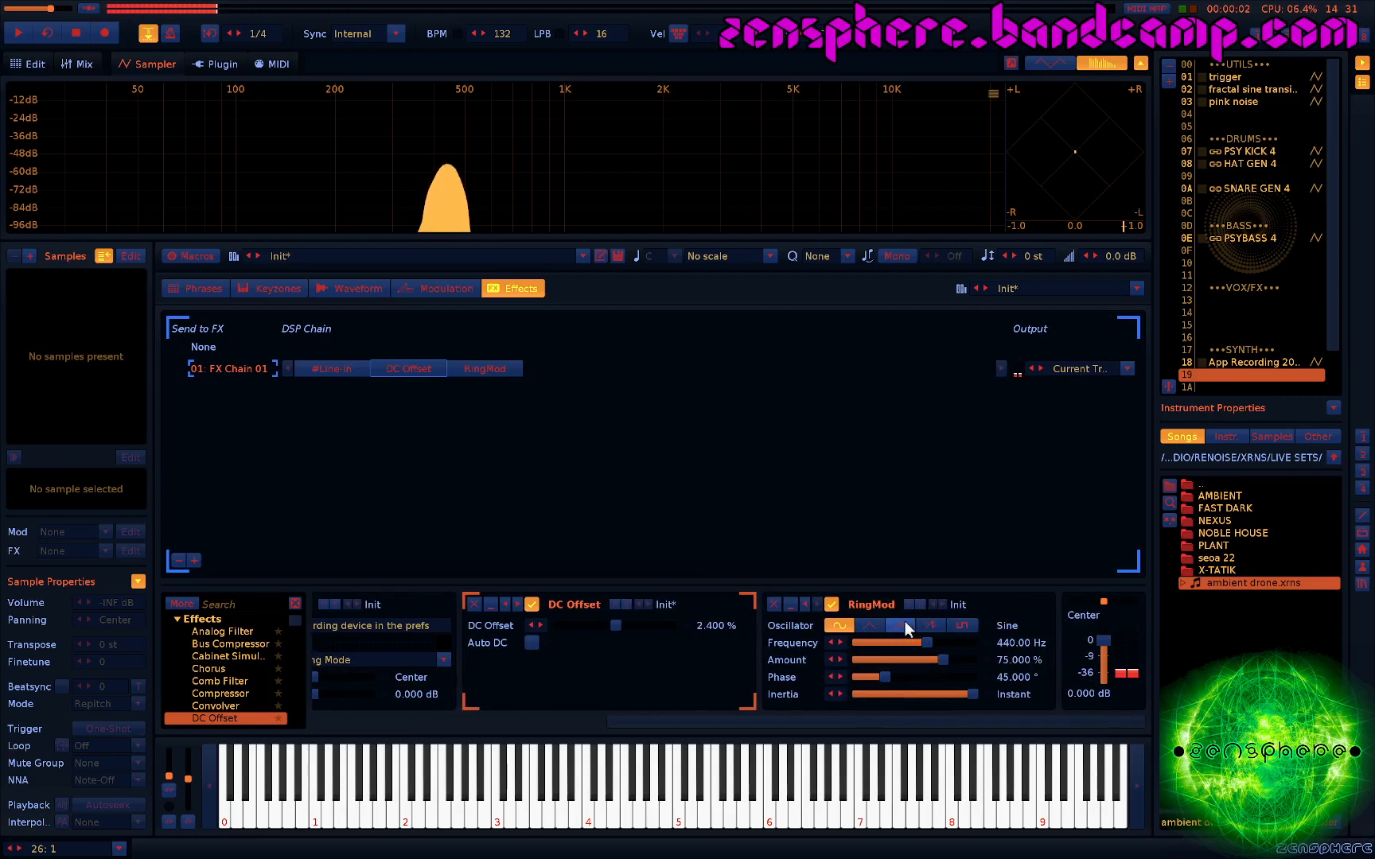
{"action": "left_click_drag", "start_coordinate": [936, 640], "coordinate": [979, 644]}
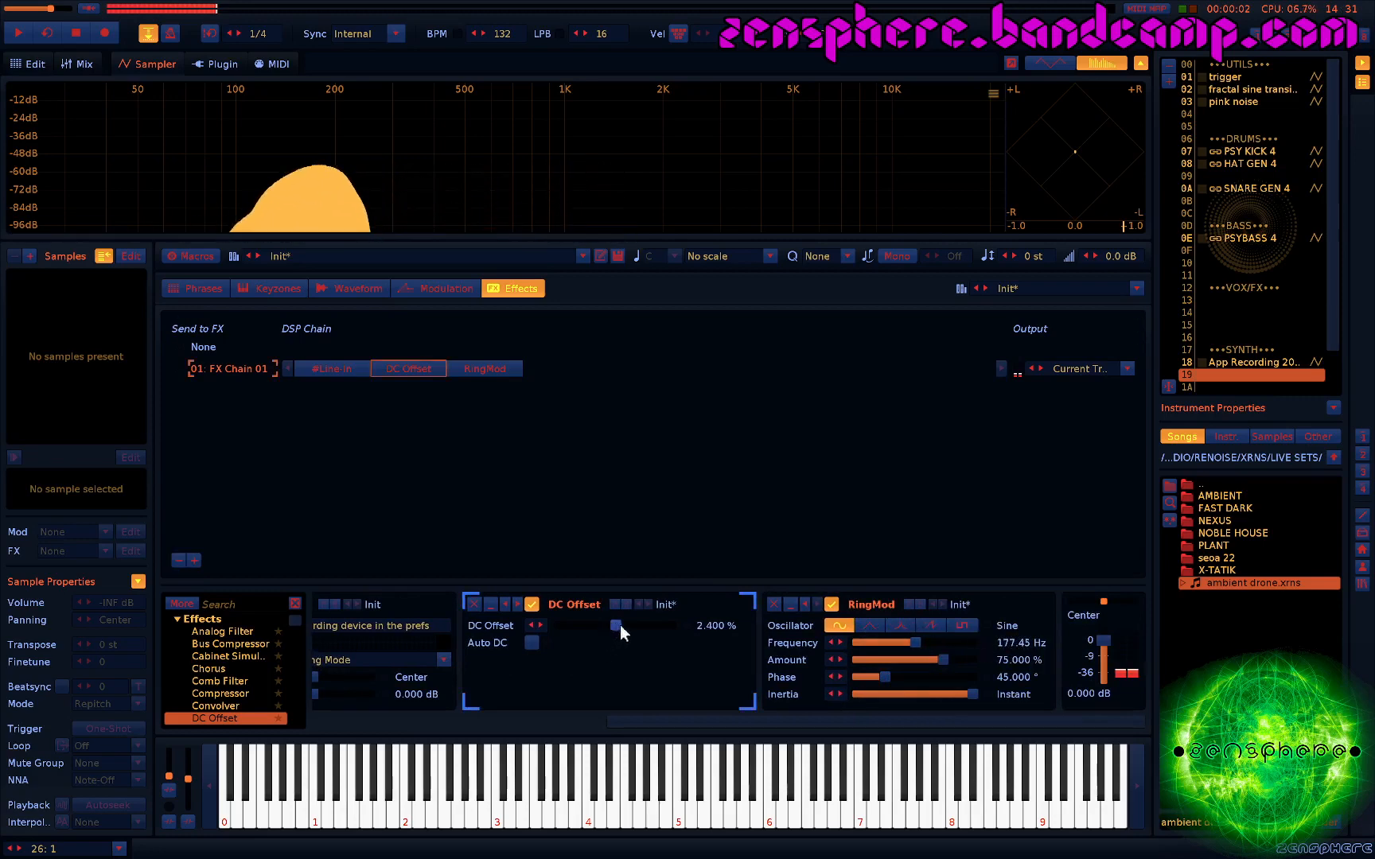
{"action": "left_click_drag", "start_coordinate": [617, 625], "coordinate": [651, 626]}
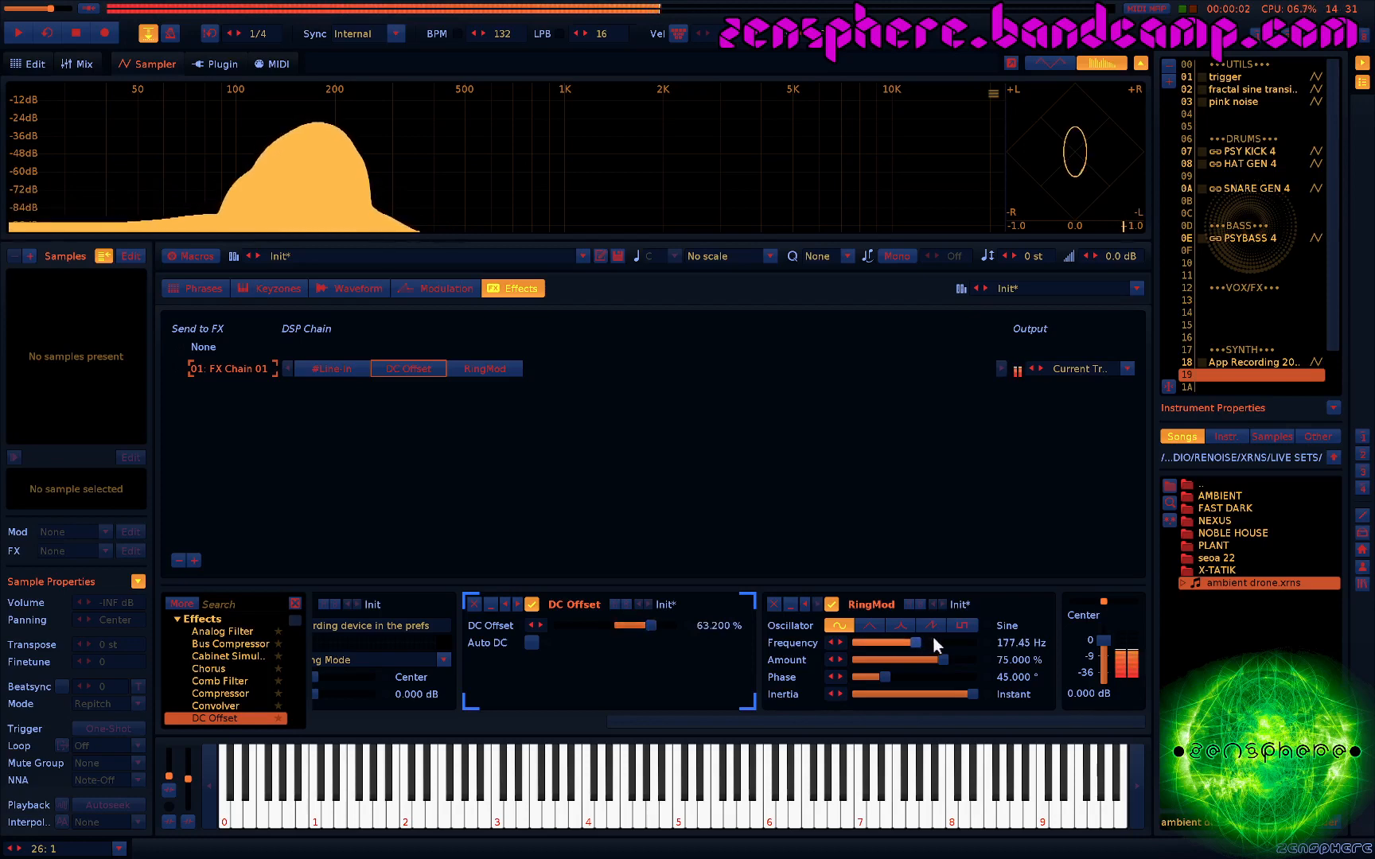
{"action": "mouse_move", "coordinate": [933, 641]}
{"action": "left_mouse_down"}
{"action": "mouse_move", "coordinate": [946, 643]}
{"action": "mouse_move", "coordinate": [914, 642]}
{"action": "left_mouse_up"}
{"action": "left_click_drag", "start_coordinate": [651, 625], "coordinate": [635, 624]}
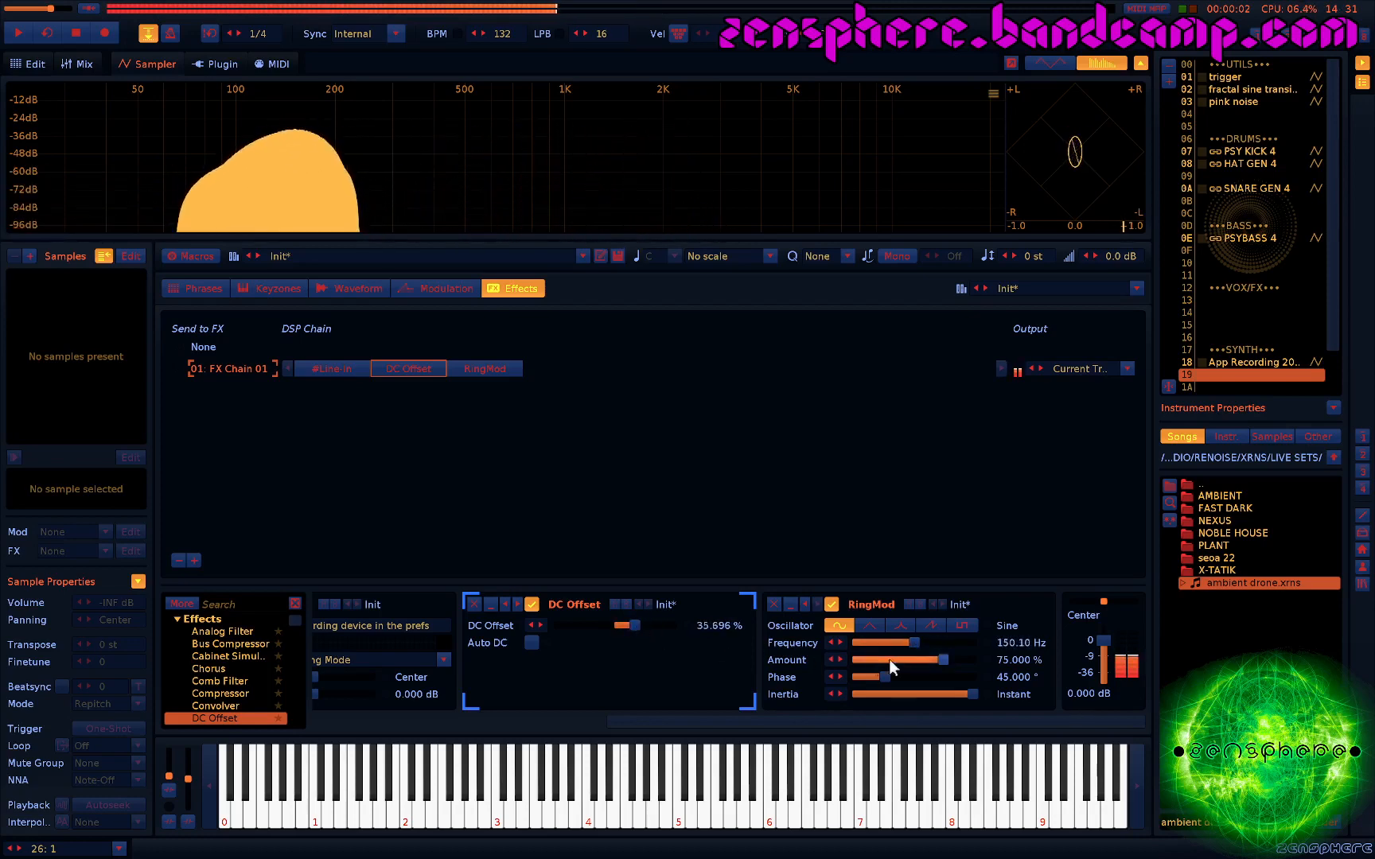
Set the RingMod phase to about 87° and amount to 100 %, with the DC Offset at about 43 %
{"action": "left_click_drag", "start_coordinate": [885, 677], "coordinate": [912, 677]}
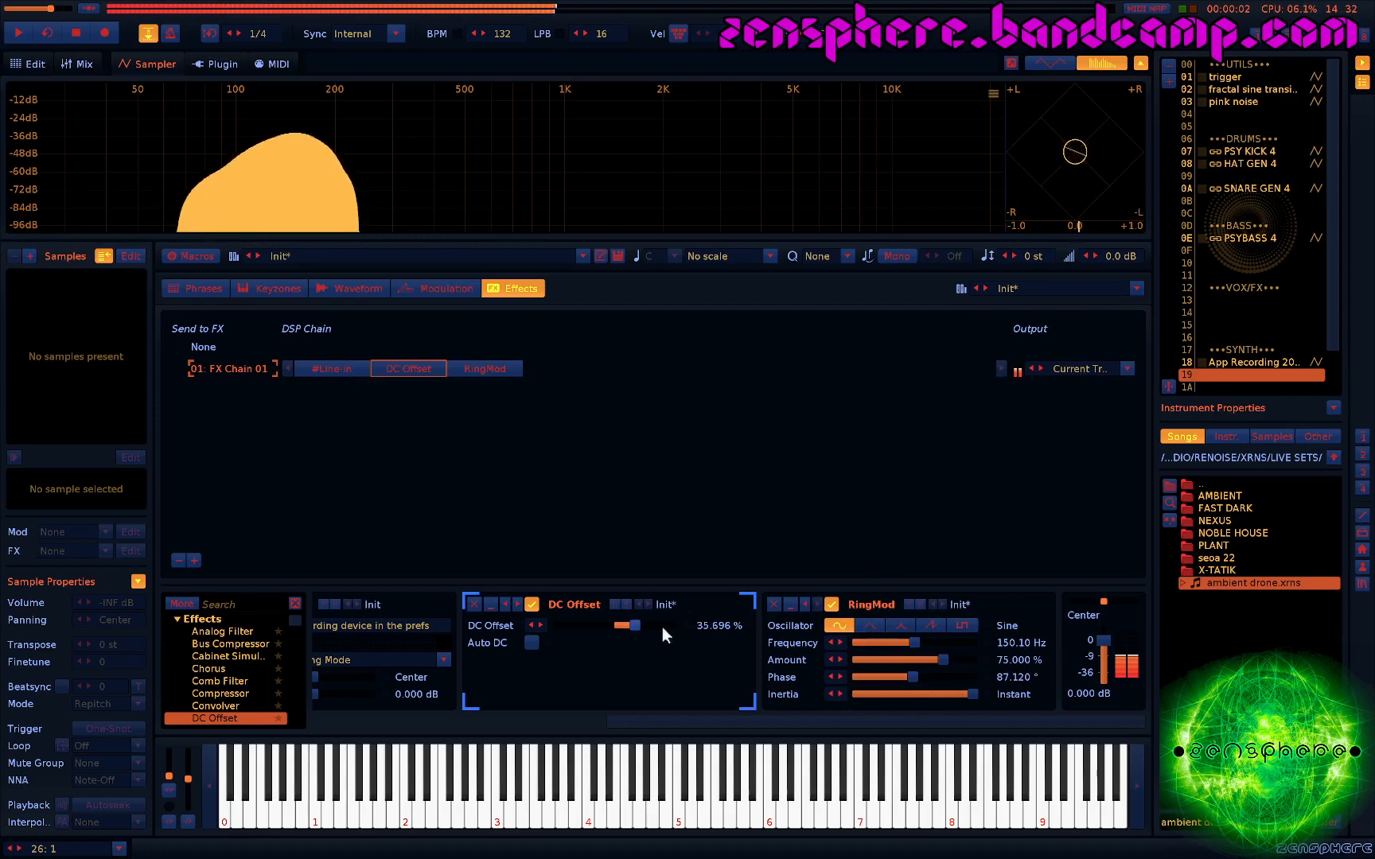
{"action": "mouse_move", "coordinate": [634, 625]}
{"action": "left_mouse_down"}
{"action": "mouse_move", "coordinate": [620, 625]}
{"action": "mouse_move", "coordinate": [666, 625]}
{"action": "mouse_move", "coordinate": [603, 625]}
{"action": "mouse_move", "coordinate": [647, 625]}
{"action": "left_mouse_up"}
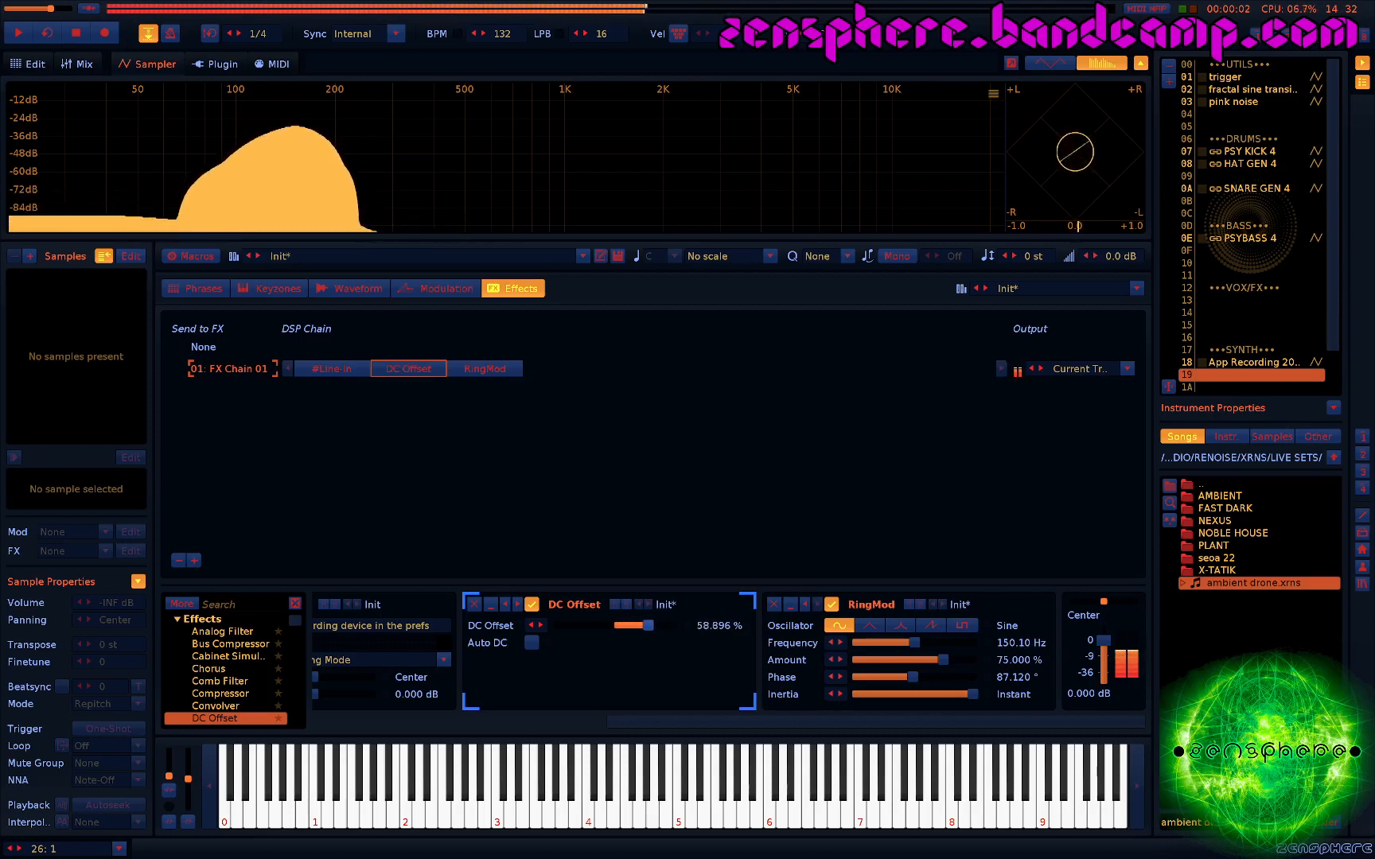
{"action": "left_click", "coordinate": [976, 660]}
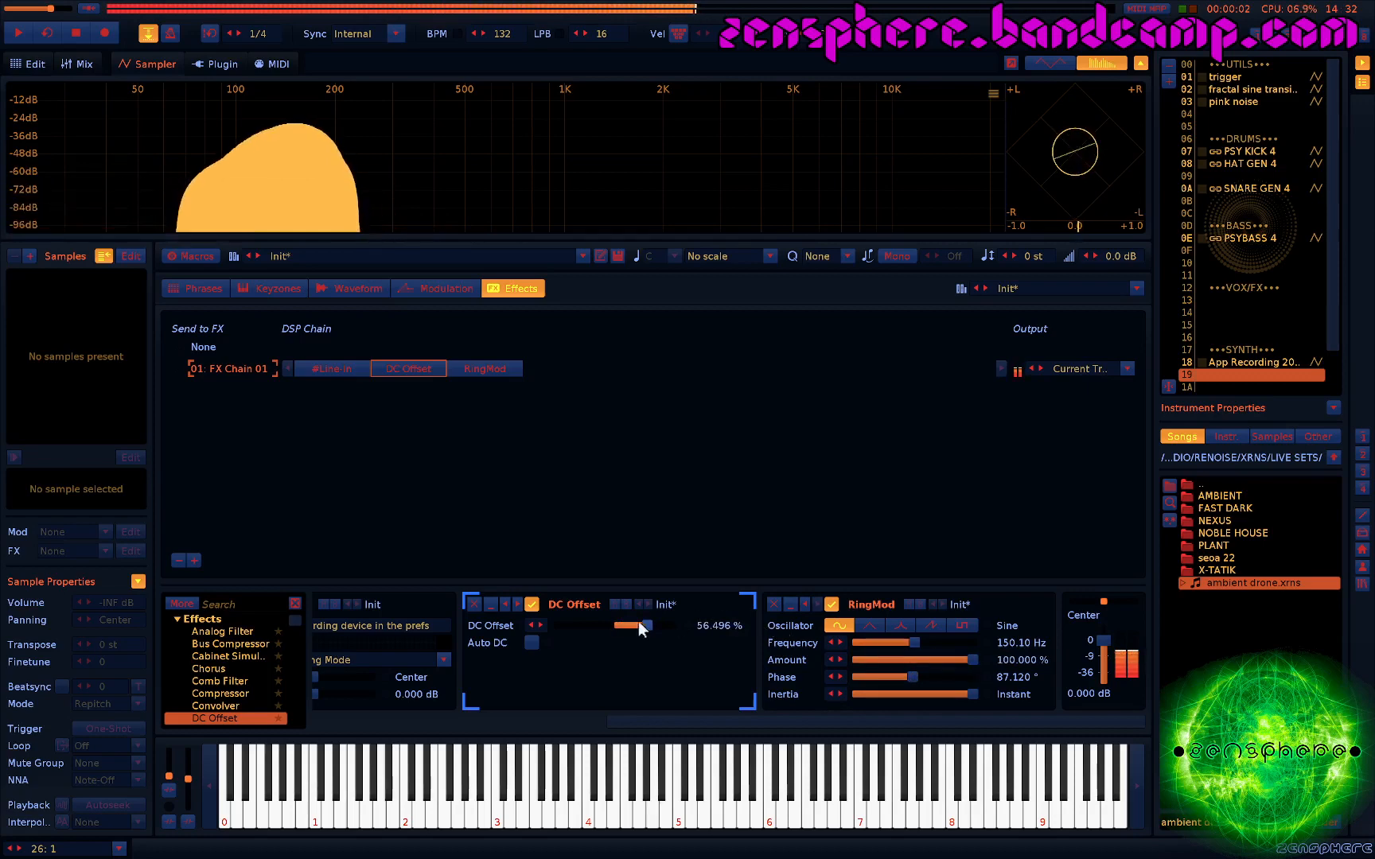
{"action": "left_click_drag", "start_coordinate": [647, 626], "coordinate": [637, 625]}
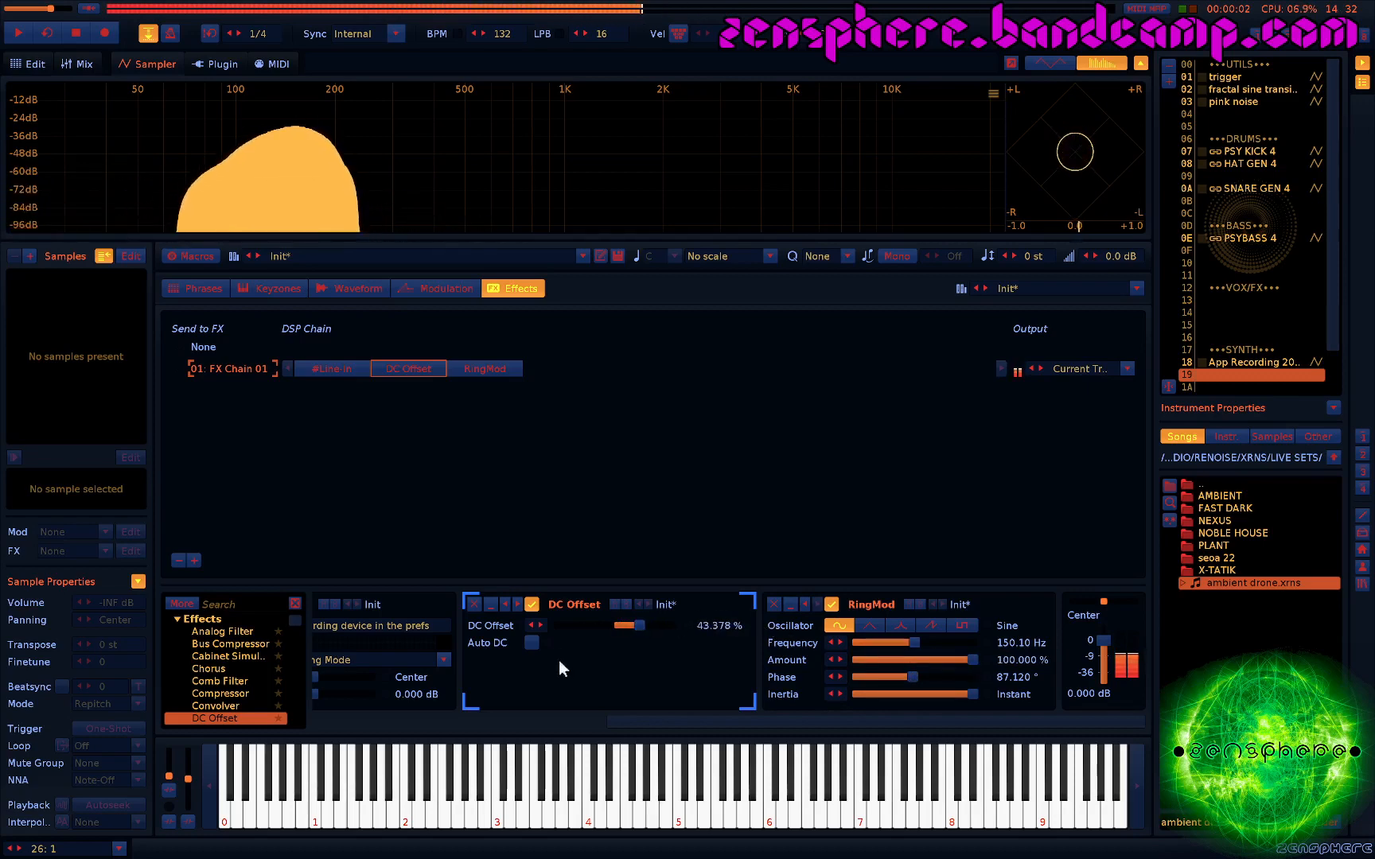
Add a second RingMod at about 55 Hz, 24 % amount and 114° phase, and raise the DC Offset to about 65 %
{"action": "left_click_drag", "start_coordinate": [871, 604], "coordinate": [986, 676]}
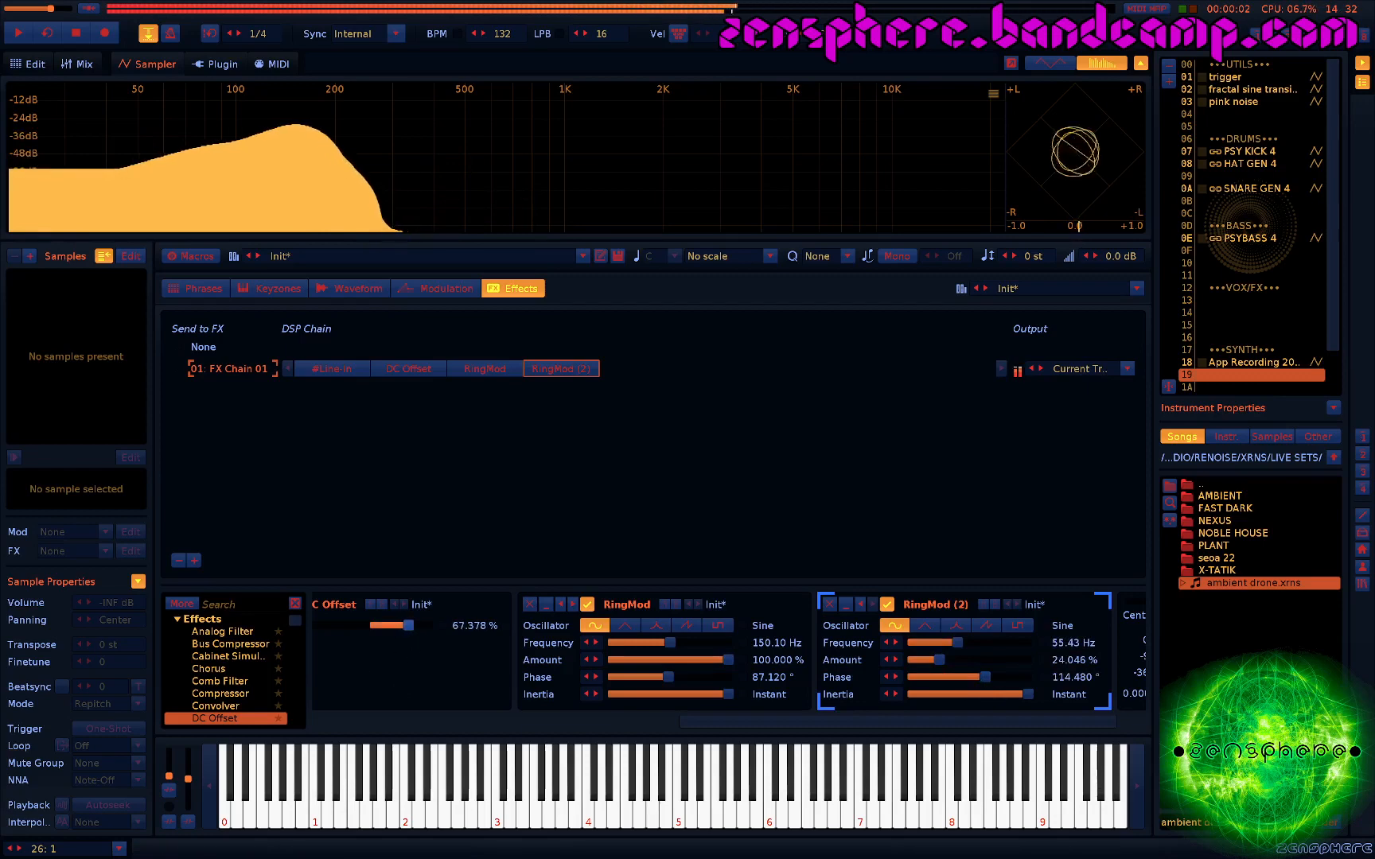
{"action": "left_click_drag", "start_coordinate": [396, 625], "coordinate": [408, 626]}
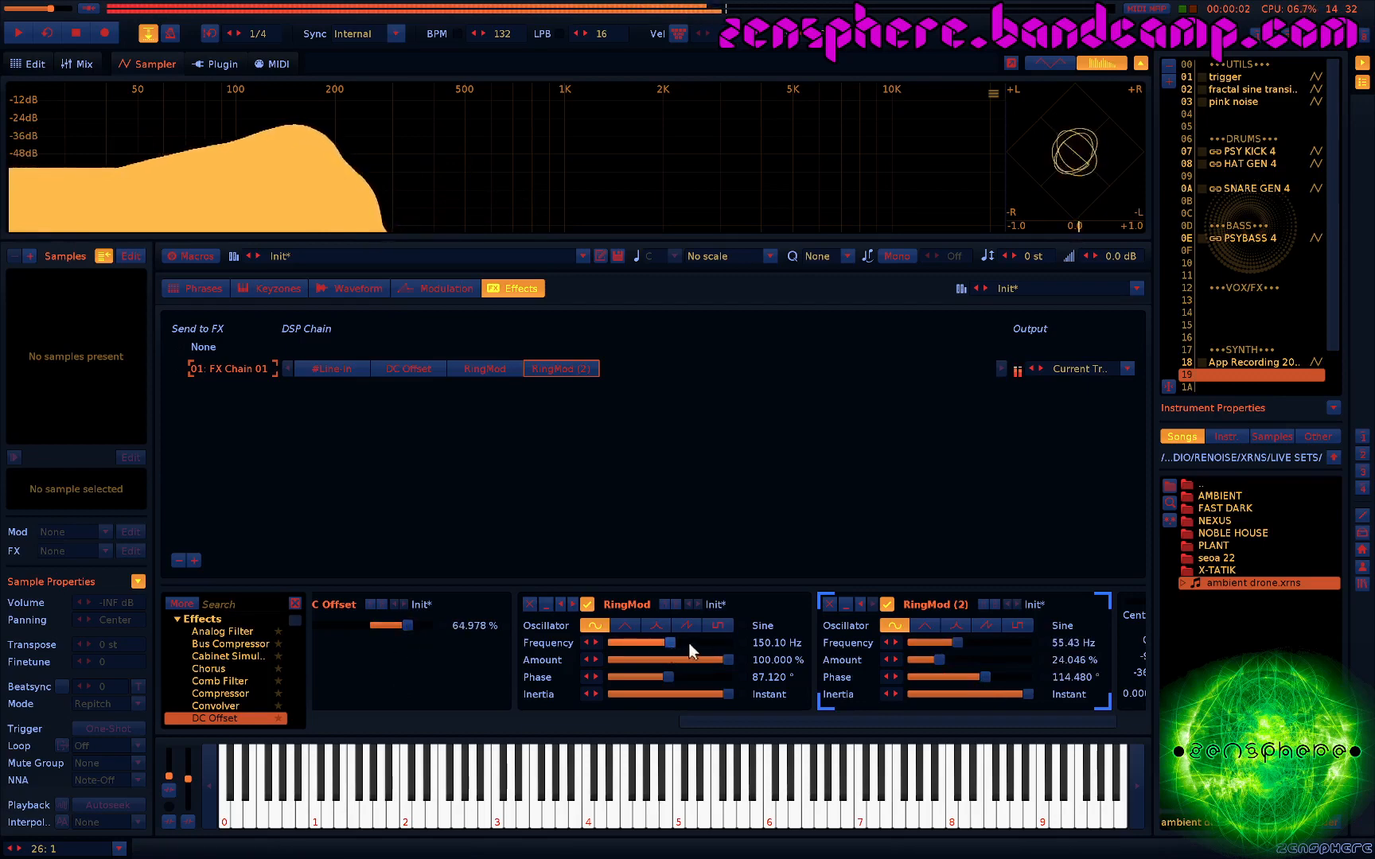
Tune the first RingMod's frequency to about 107 Hz and the second RingMod's to about 275 Hz
{"action": "left_click_drag", "start_coordinate": [688, 644], "coordinate": [670, 643]}
{"action": "left_click_drag", "start_coordinate": [987, 643], "coordinate": [960, 643]}
{"action": "left_click_drag", "start_coordinate": [665, 644], "coordinate": [658, 643]}
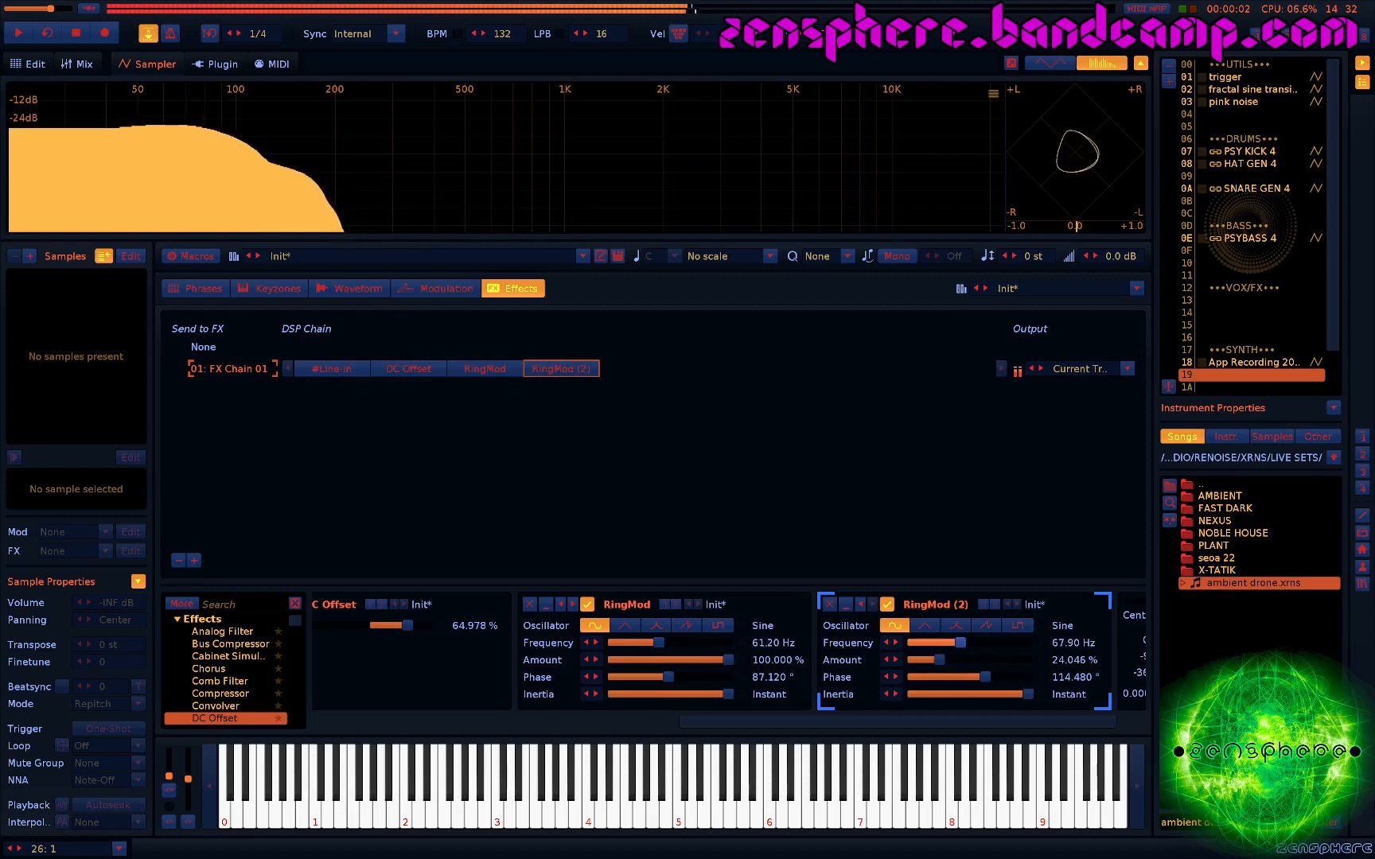
{"action": "left_click_drag", "start_coordinate": [960, 642], "coordinate": [971, 643]}
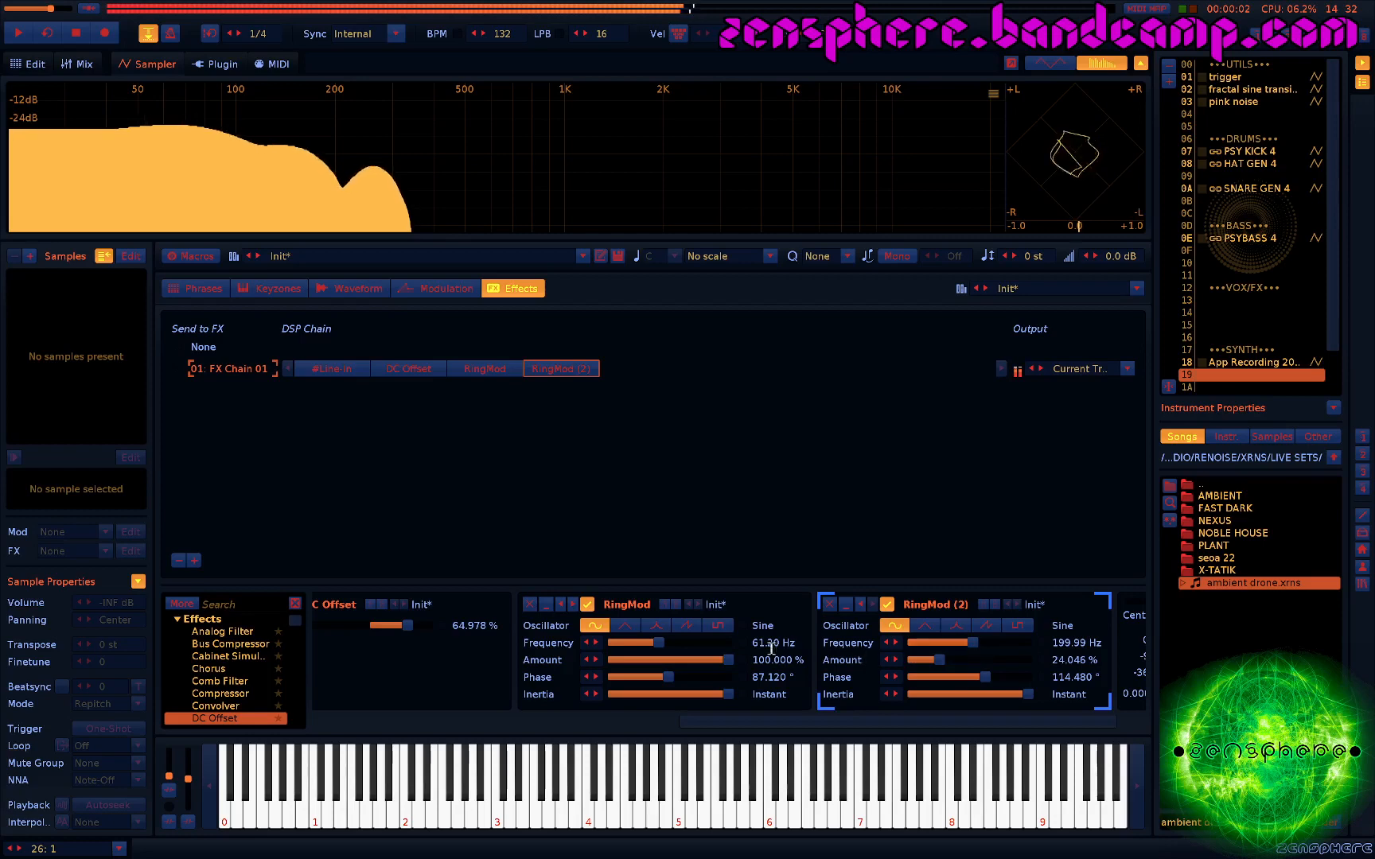
{"action": "mouse_move", "coordinate": [667, 642]}
{"action": "left_mouse_down"}
{"action": "mouse_move", "coordinate": [652, 642]}
{"action": "mouse_move", "coordinate": [664, 642]}
{"action": "left_mouse_up"}
{"action": "left_click_drag", "start_coordinate": [972, 642], "coordinate": [976, 642]}
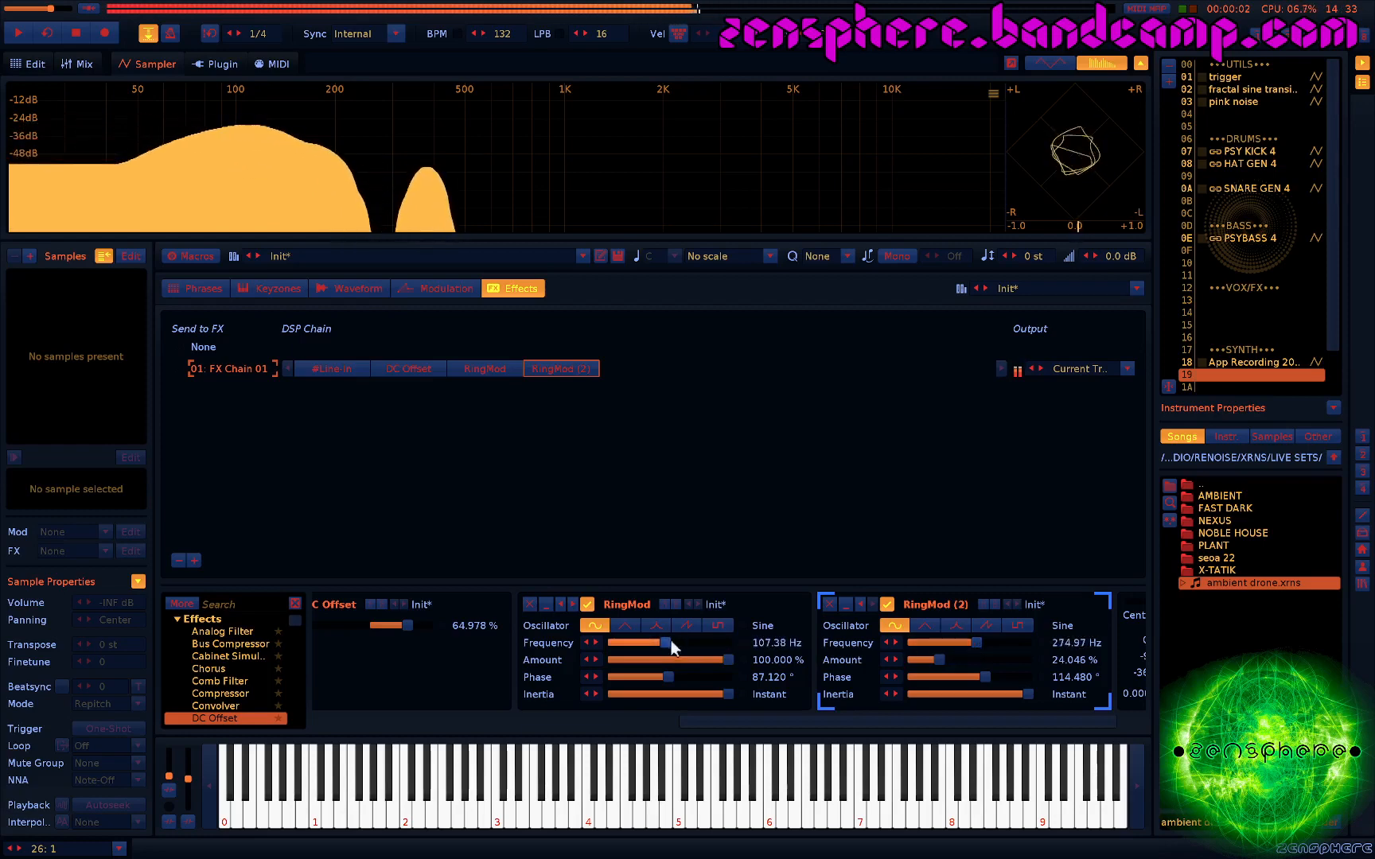
Add a Chorus with about 0.44 Hz rate, 58 % depth, -48 % feedback, 1.78 ms delay and 52 % dry/wet
{"action": "double_click", "coordinate": [205, 669]}
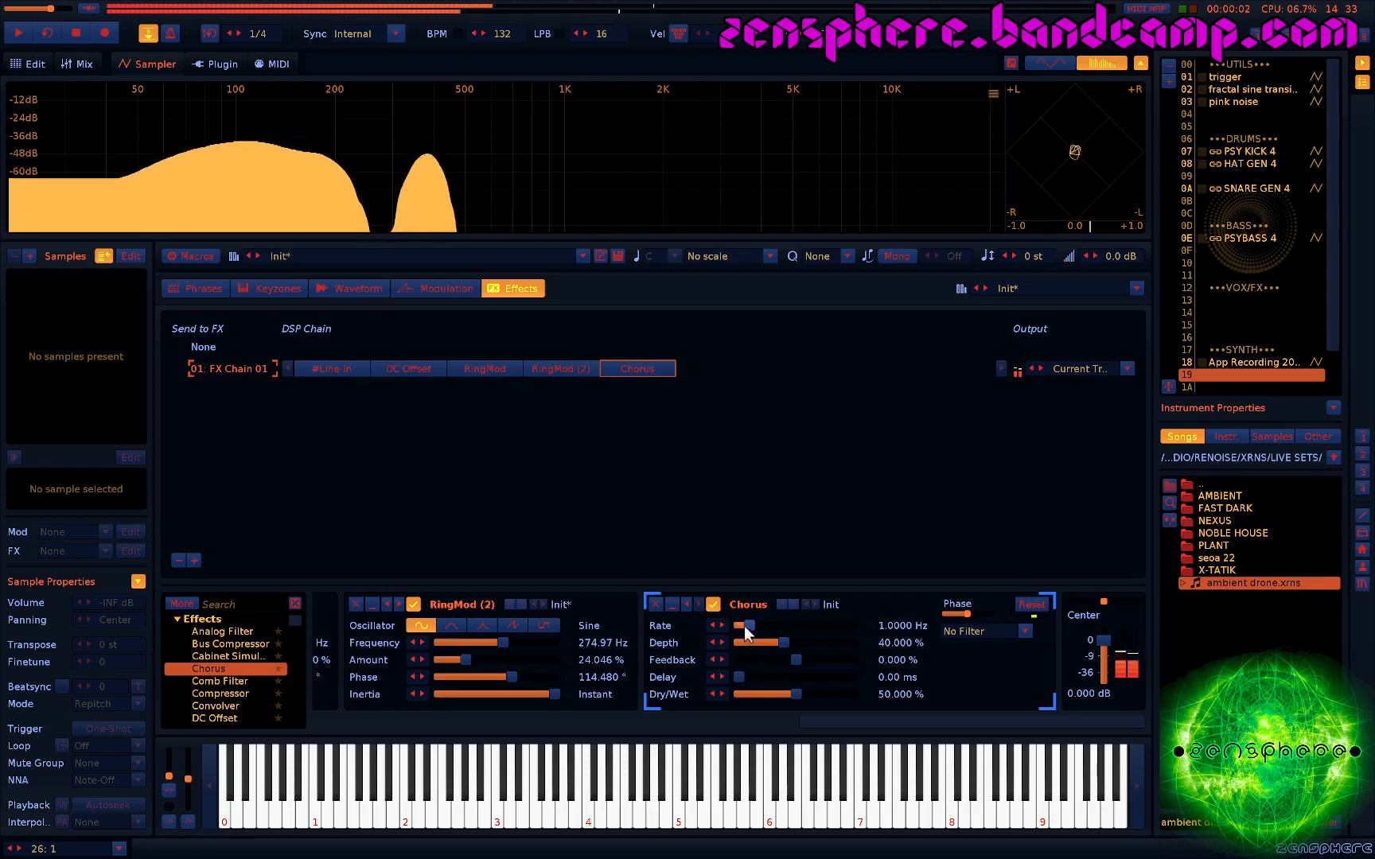
{"action": "left_click_drag", "start_coordinate": [745, 625], "coordinate": [739, 626]}
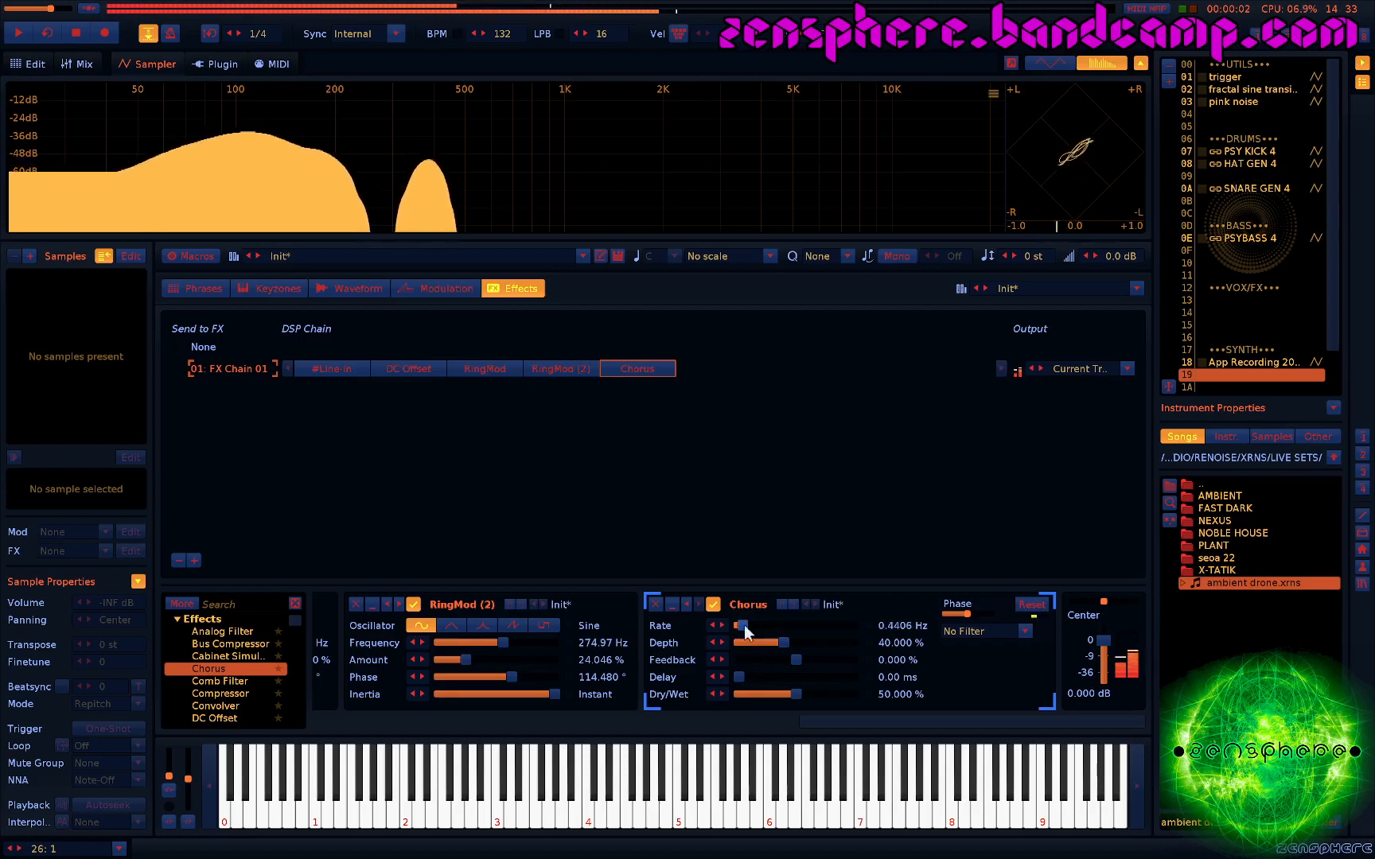
{"action": "left_click_drag", "start_coordinate": [791, 690], "coordinate": [757, 659]}
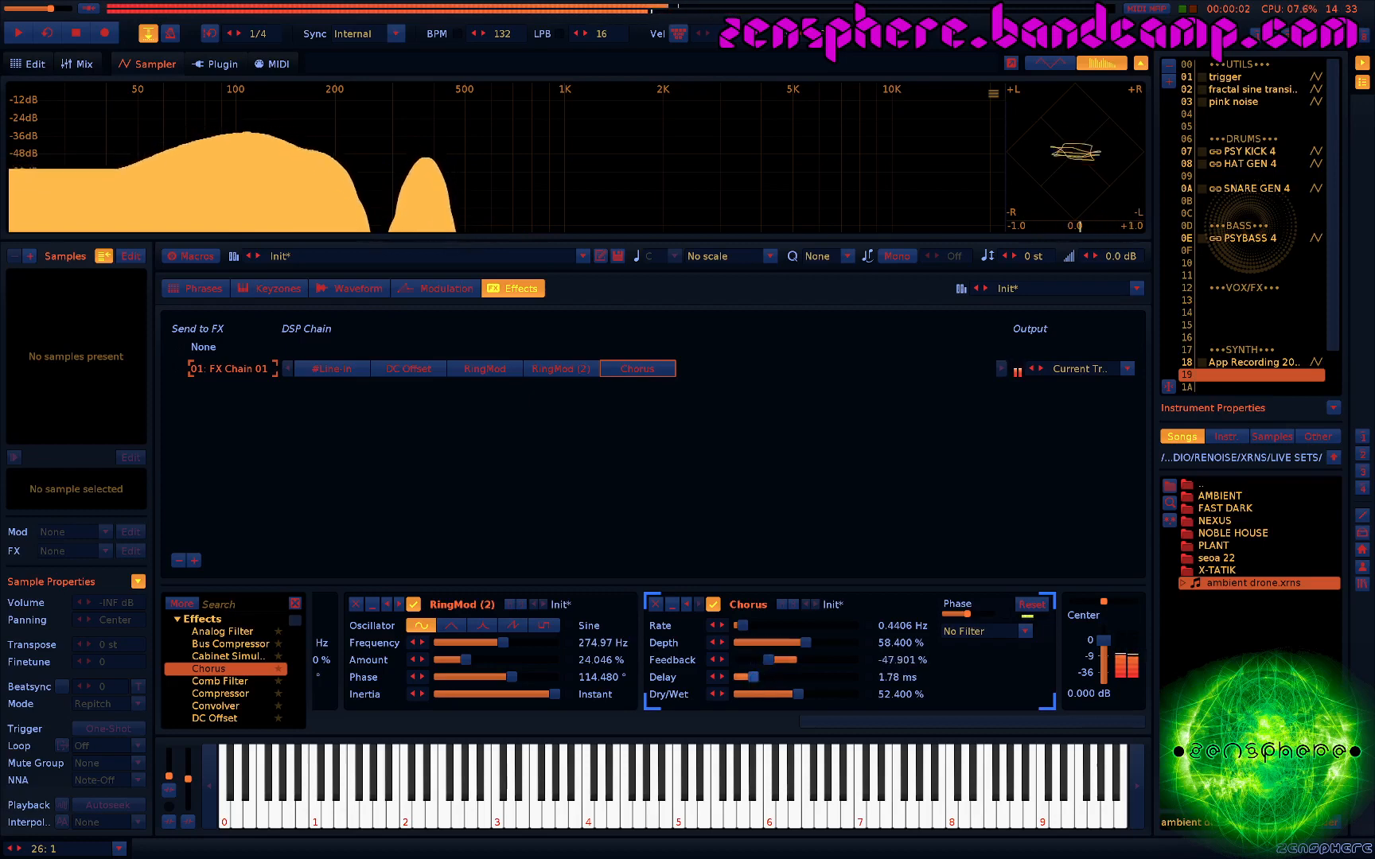
Add a Multitap Delay with about 27 % left feedback, 42 % right feedback and -5.8 dB amount on Tap 1
{"action": "scroll", "coordinate": [223, 668], "scroll_direction": "down", "scroll_amount": 4}
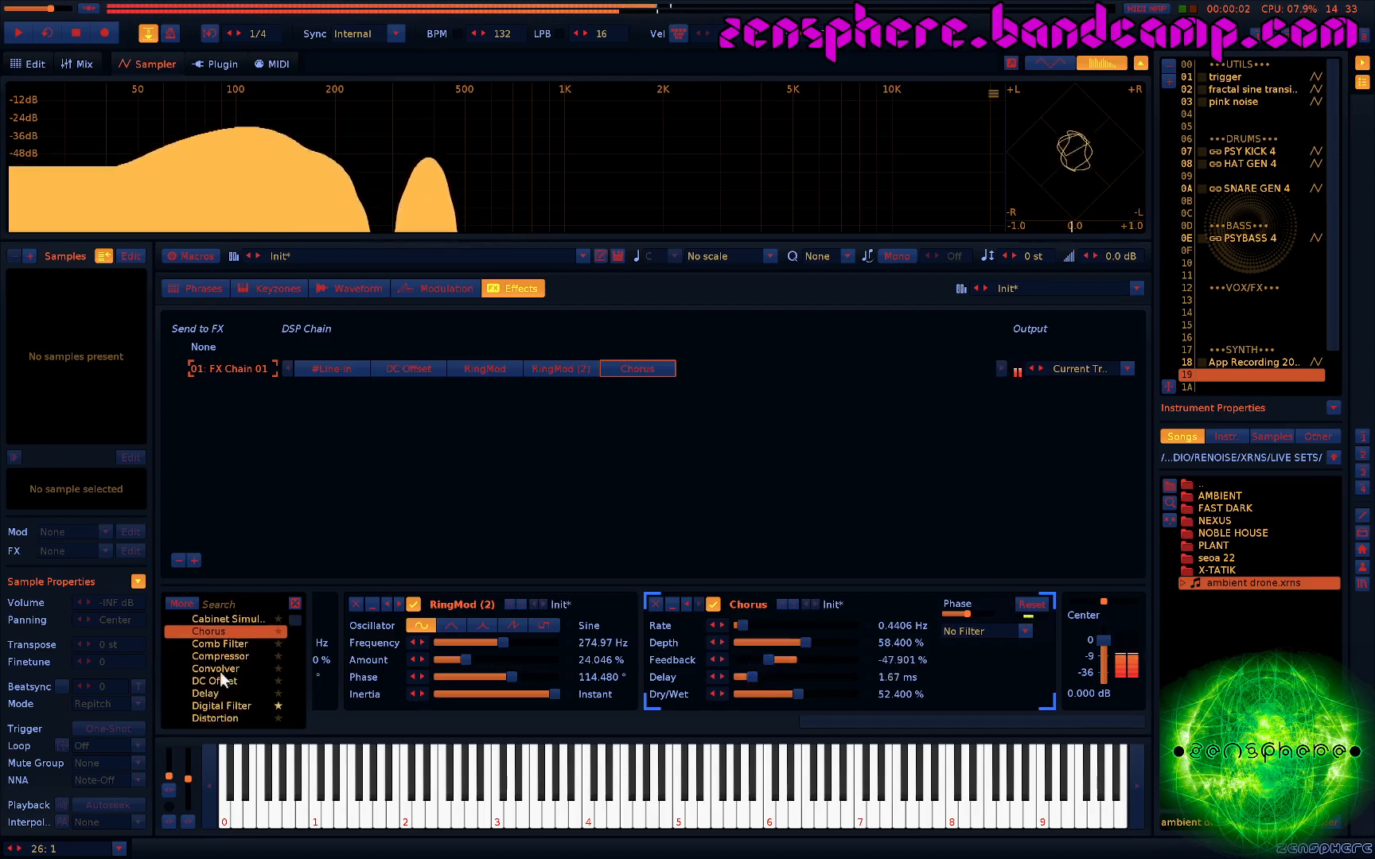
{"action": "scroll", "coordinate": [210, 680], "scroll_direction": "down", "scroll_amount": 15}
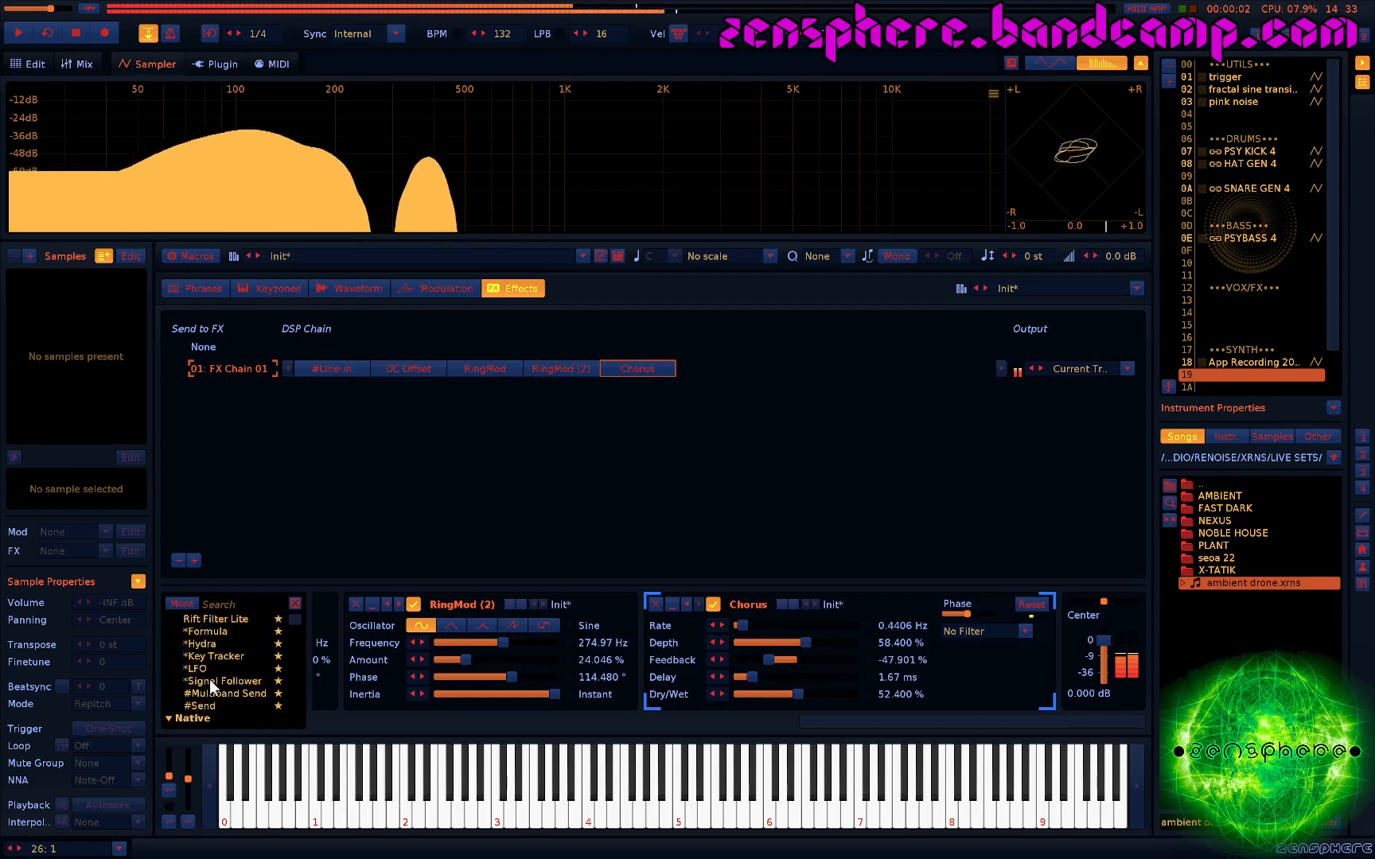
{"action": "scroll", "coordinate": [230, 661], "scroll_direction": "up", "scroll_amount": 1}
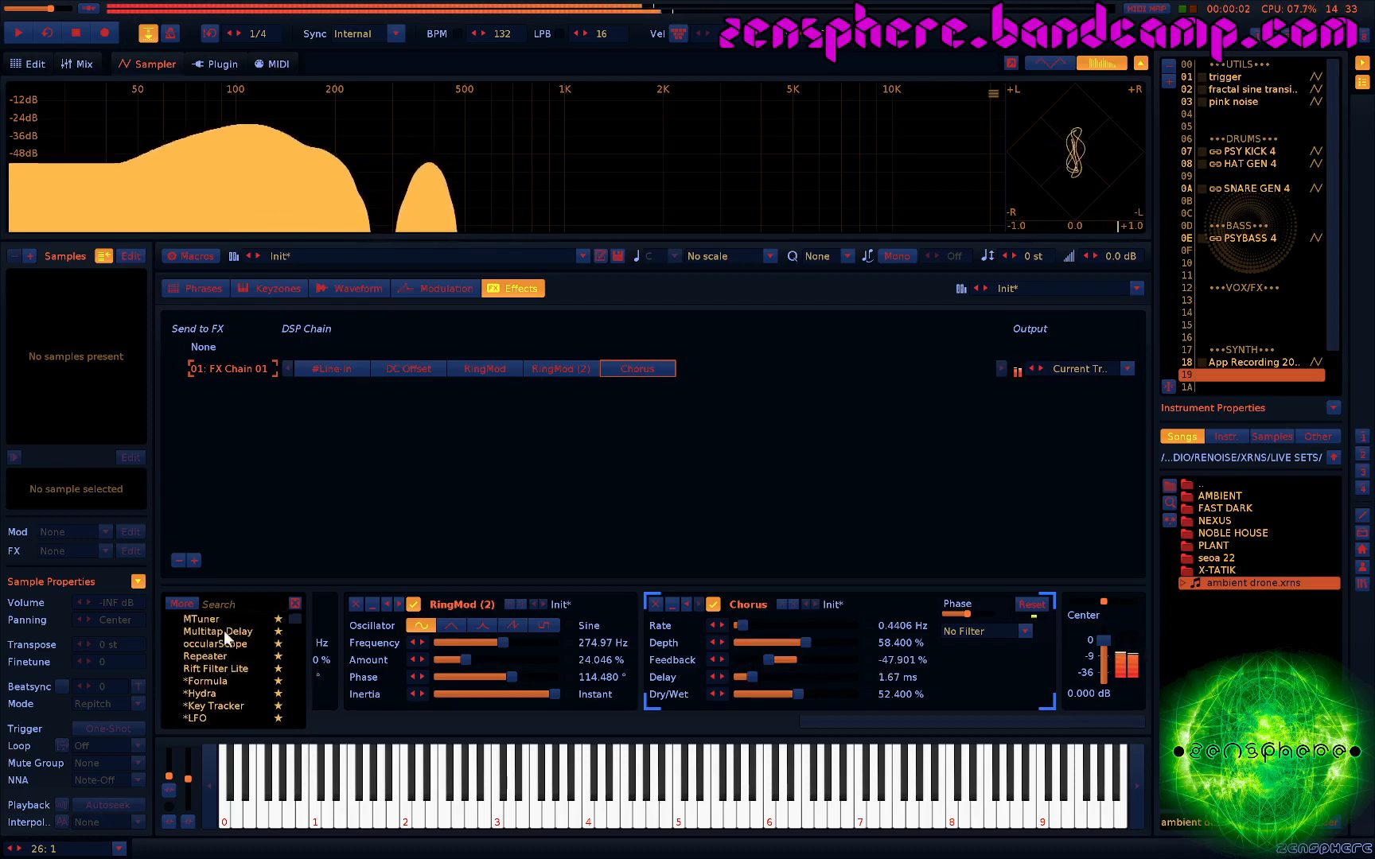
{"action": "double_click", "coordinate": [224, 631]}
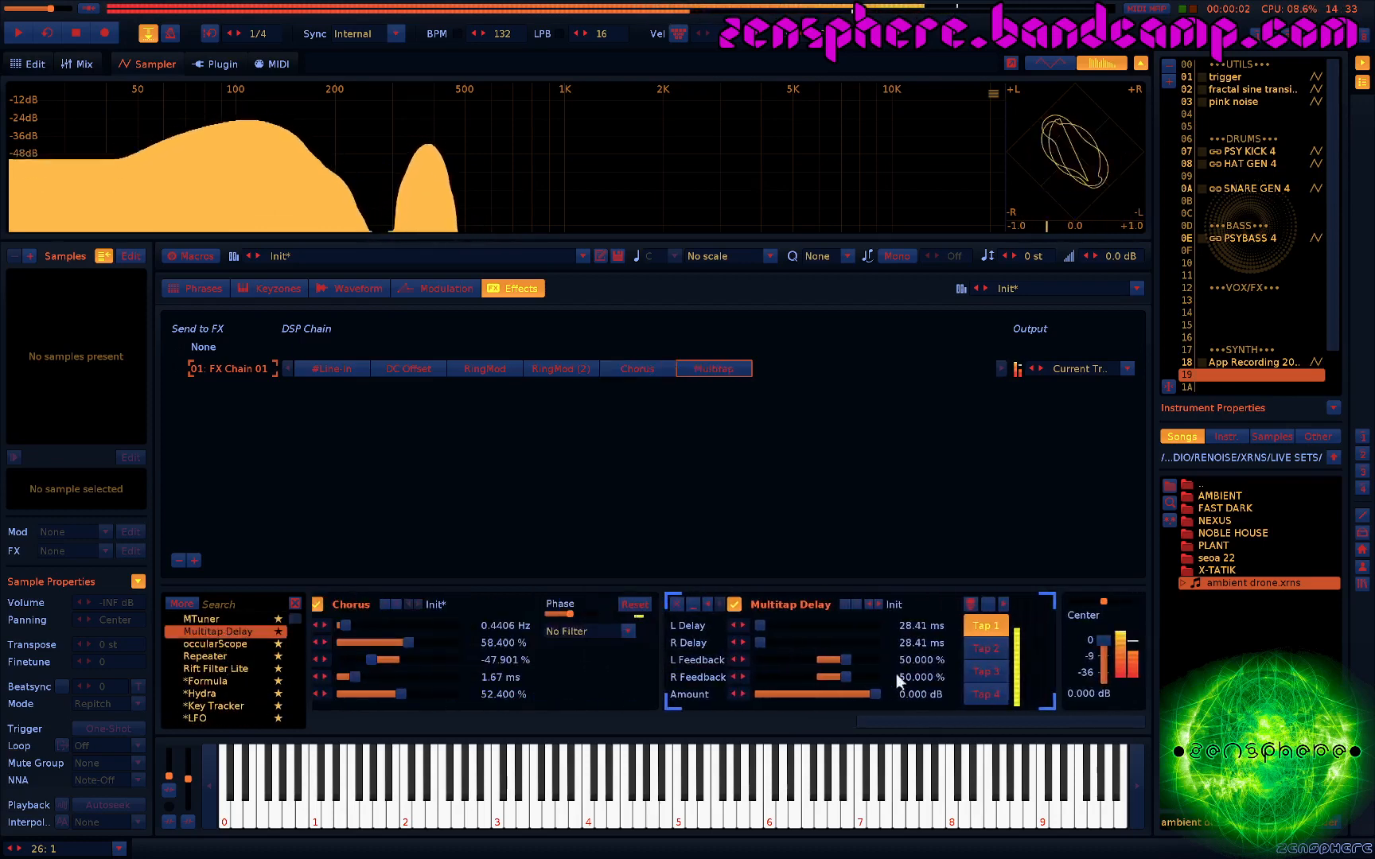
{"action": "left_click_drag", "start_coordinate": [875, 695], "coordinate": [841, 677]}
Line-sync the Multitap Delay at 12 lines per channel, with offsets of -9 % left and 10 % right and both feedbacks about 59 %
{"action": "left_click", "coordinate": [1003, 605]}
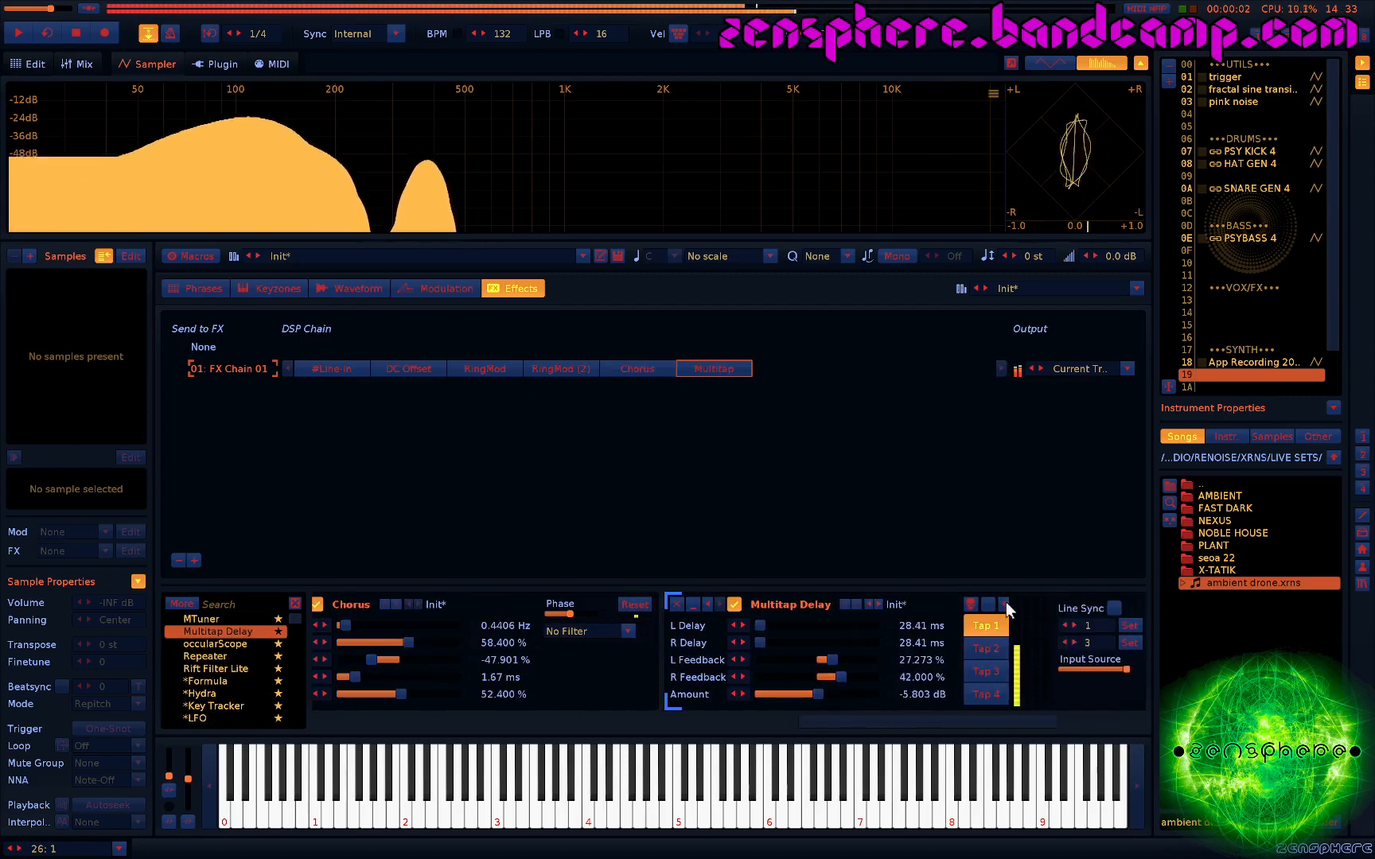
{"action": "left_click", "coordinate": [828, 606]}
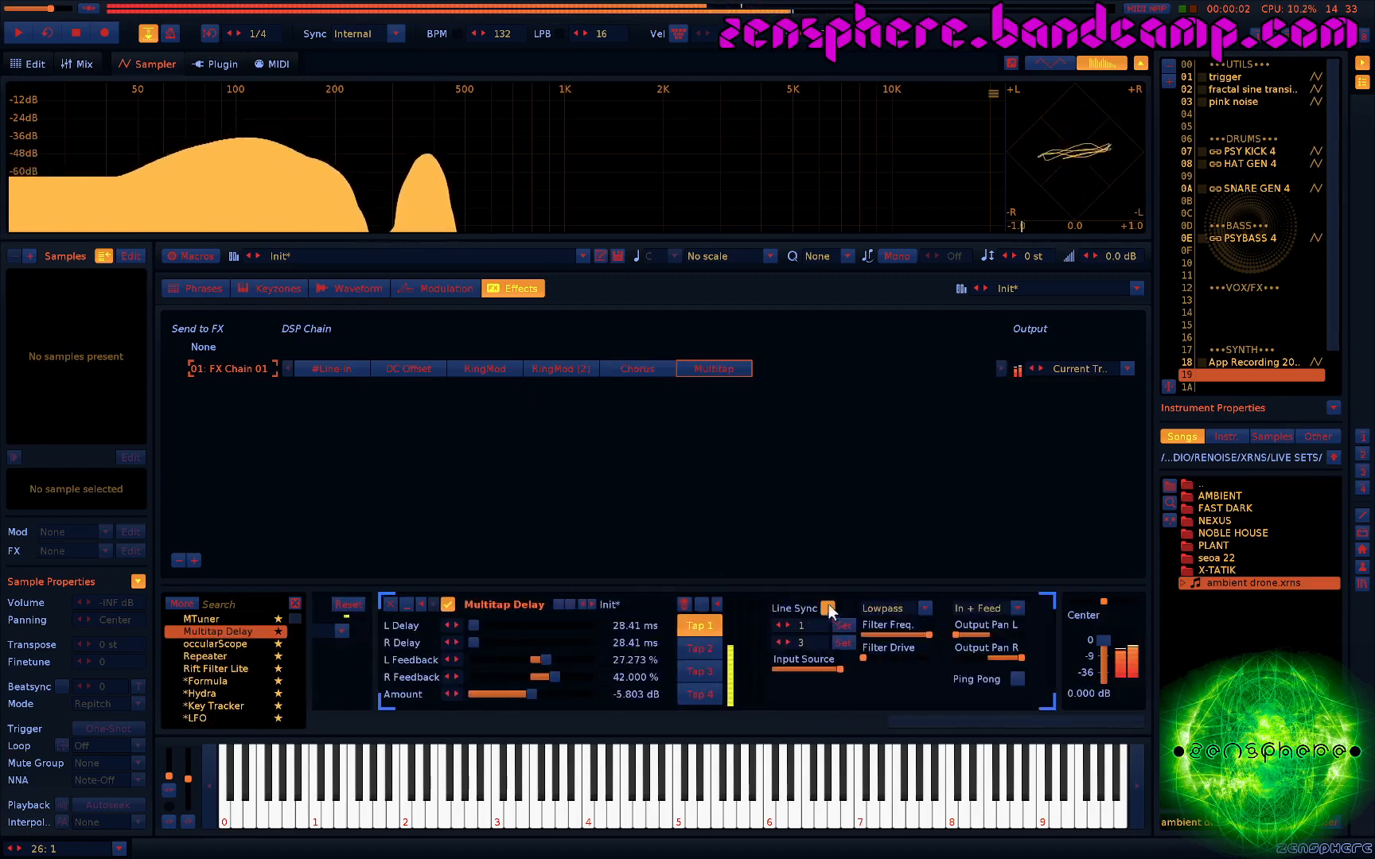
{"action": "mouse_move", "coordinate": [812, 626]}
{"action": "left_mouse_down"}
{"action": "mouse_move", "coordinate": [812, 608]}
{"action": "mouse_move", "coordinate": [822, 629]}
{"action": "left_mouse_up"}
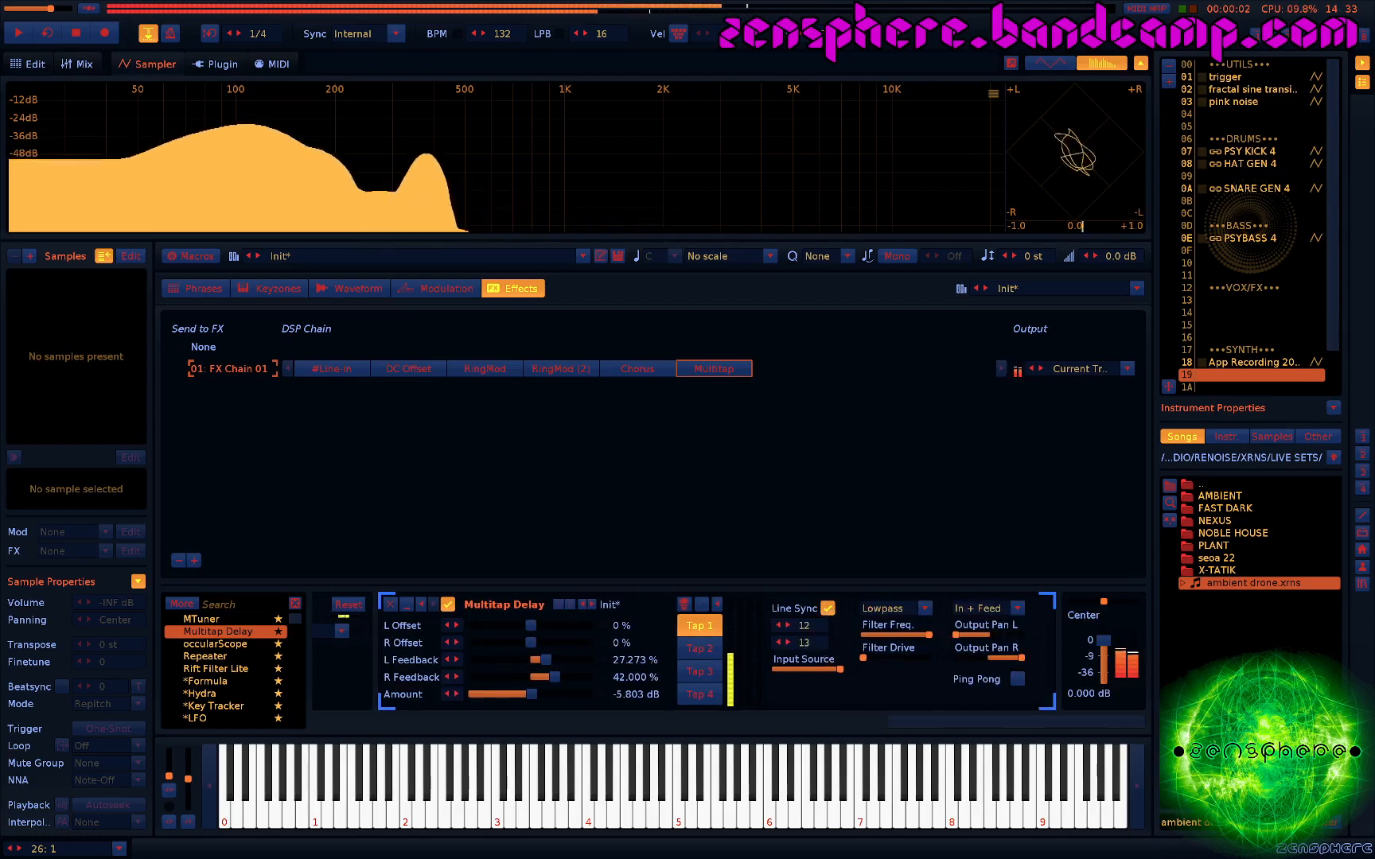
{"action": "left_click_drag", "start_coordinate": [923, 639], "coordinate": [928, 637]}
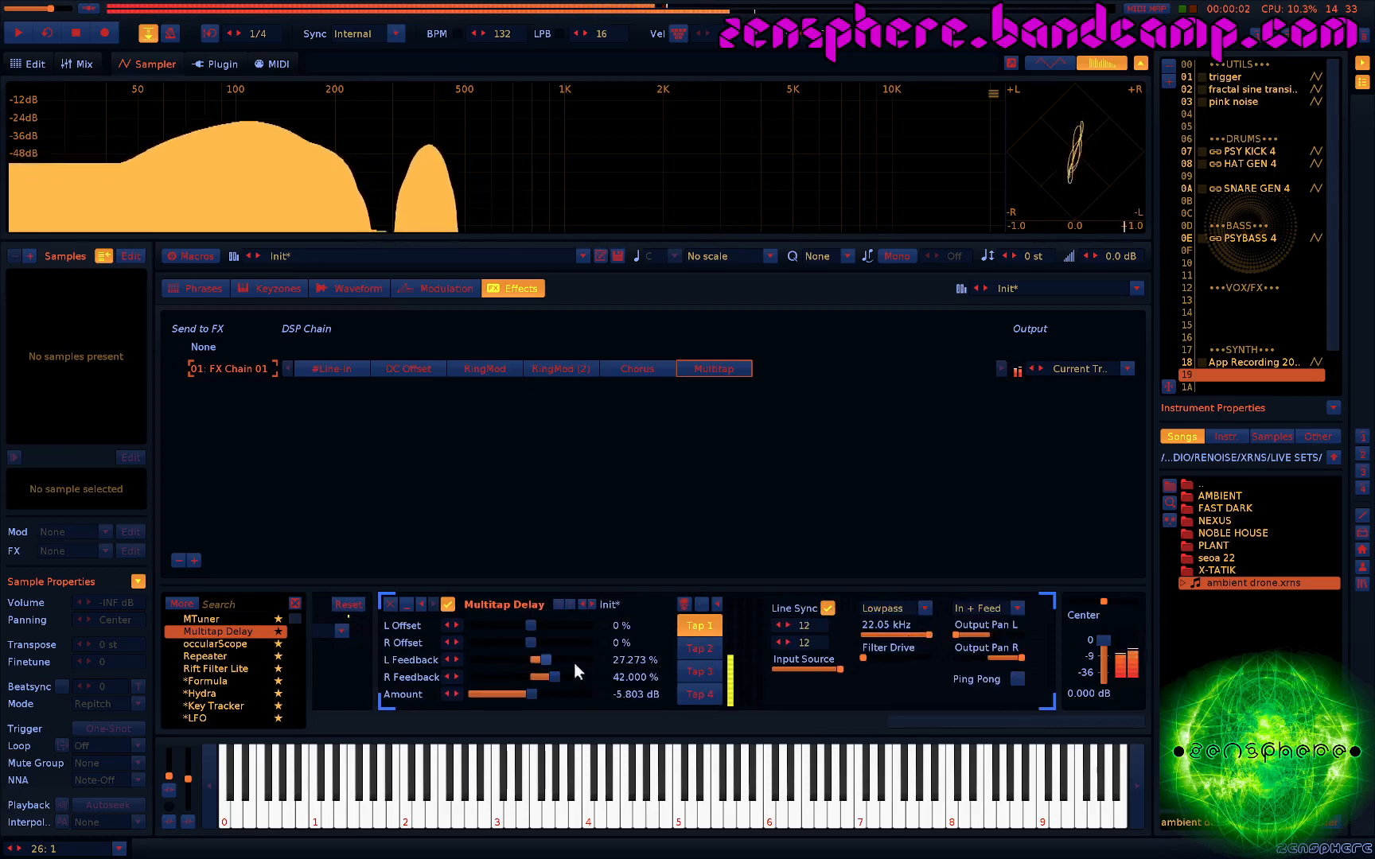
{"action": "left_click_drag", "start_coordinate": [548, 660], "coordinate": [525, 626]}
Add a Convolver after the Multitap Delay in the FX chain
{"action": "scroll", "coordinate": [554, 635], "scroll_direction": "left", "scroll_amount": 3}
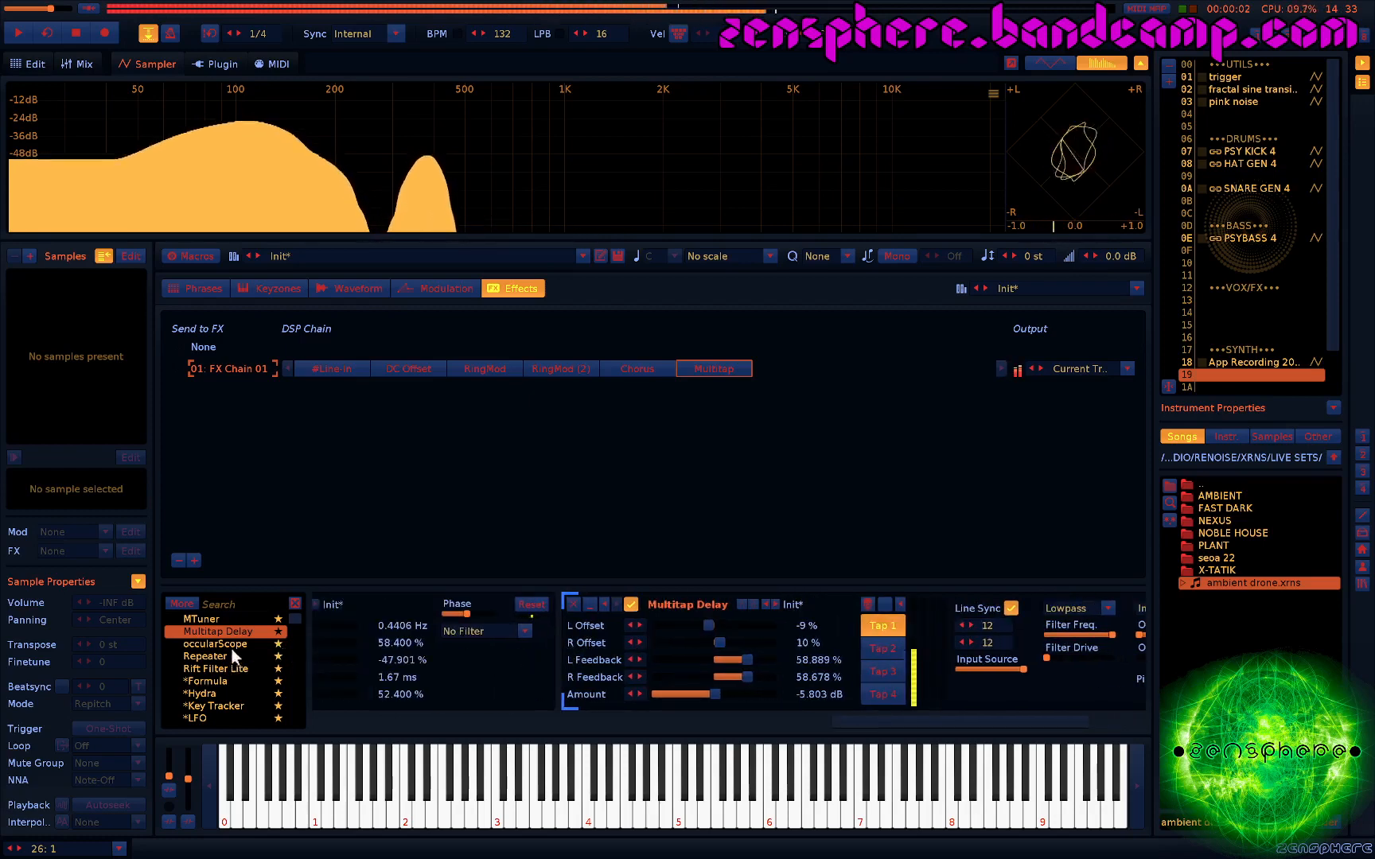
{"action": "scroll", "coordinate": [235, 669], "scroll_direction": "up", "scroll_amount": 5}
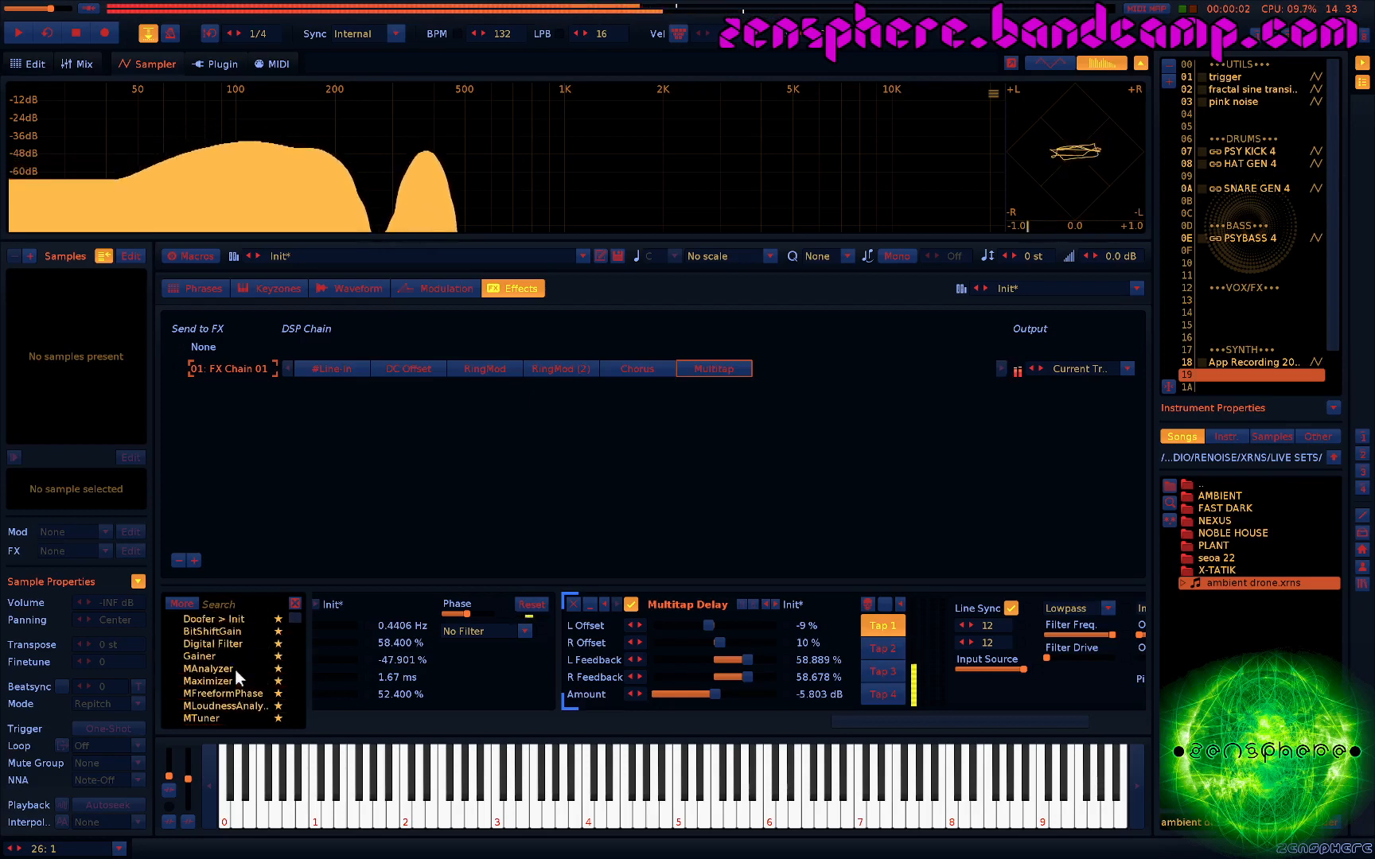
{"action": "scroll", "coordinate": [235, 669], "scroll_direction": "down", "scroll_amount": 3}
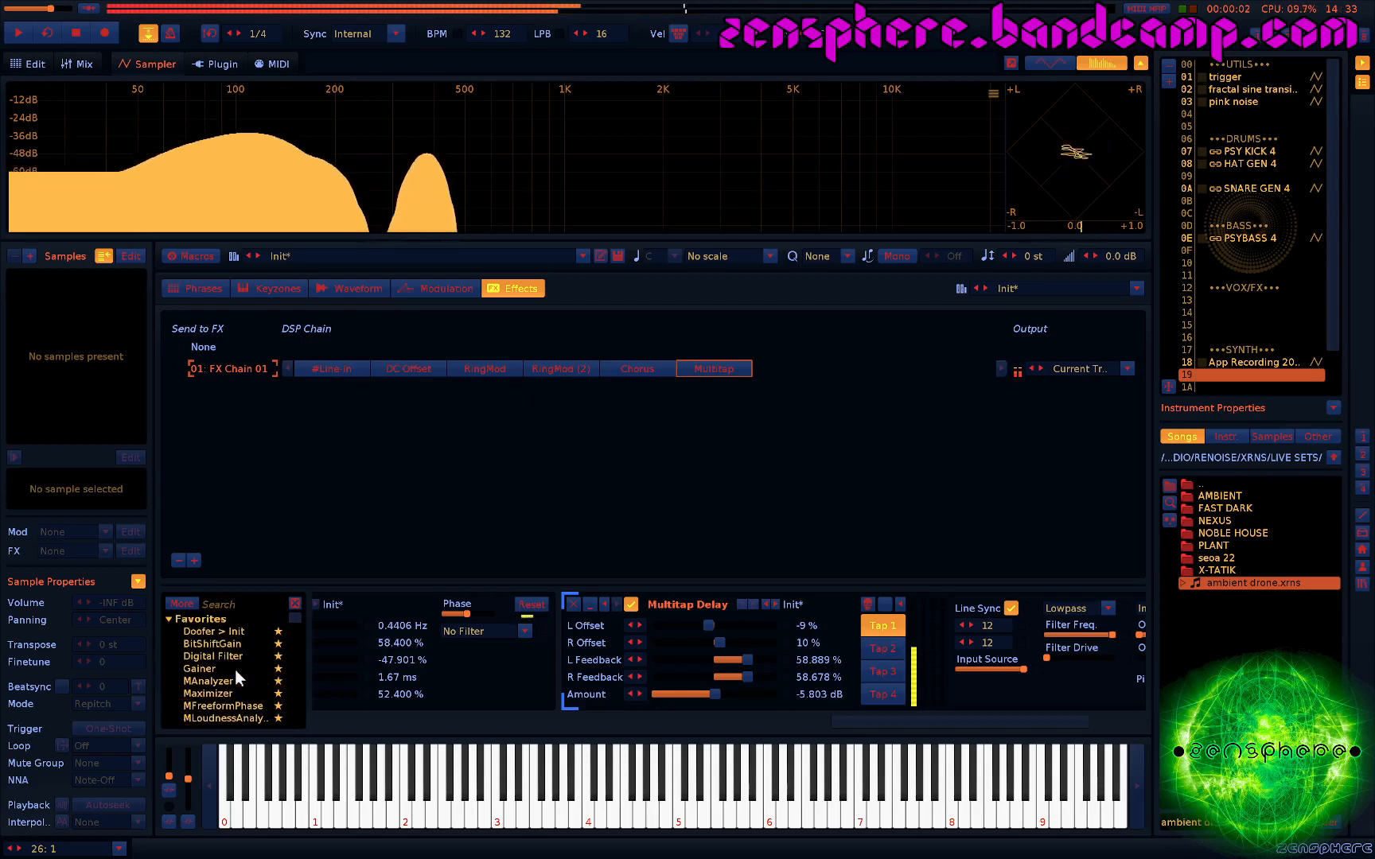
{"action": "scroll", "coordinate": [236, 669], "scroll_direction": "down", "scroll_amount": 5}
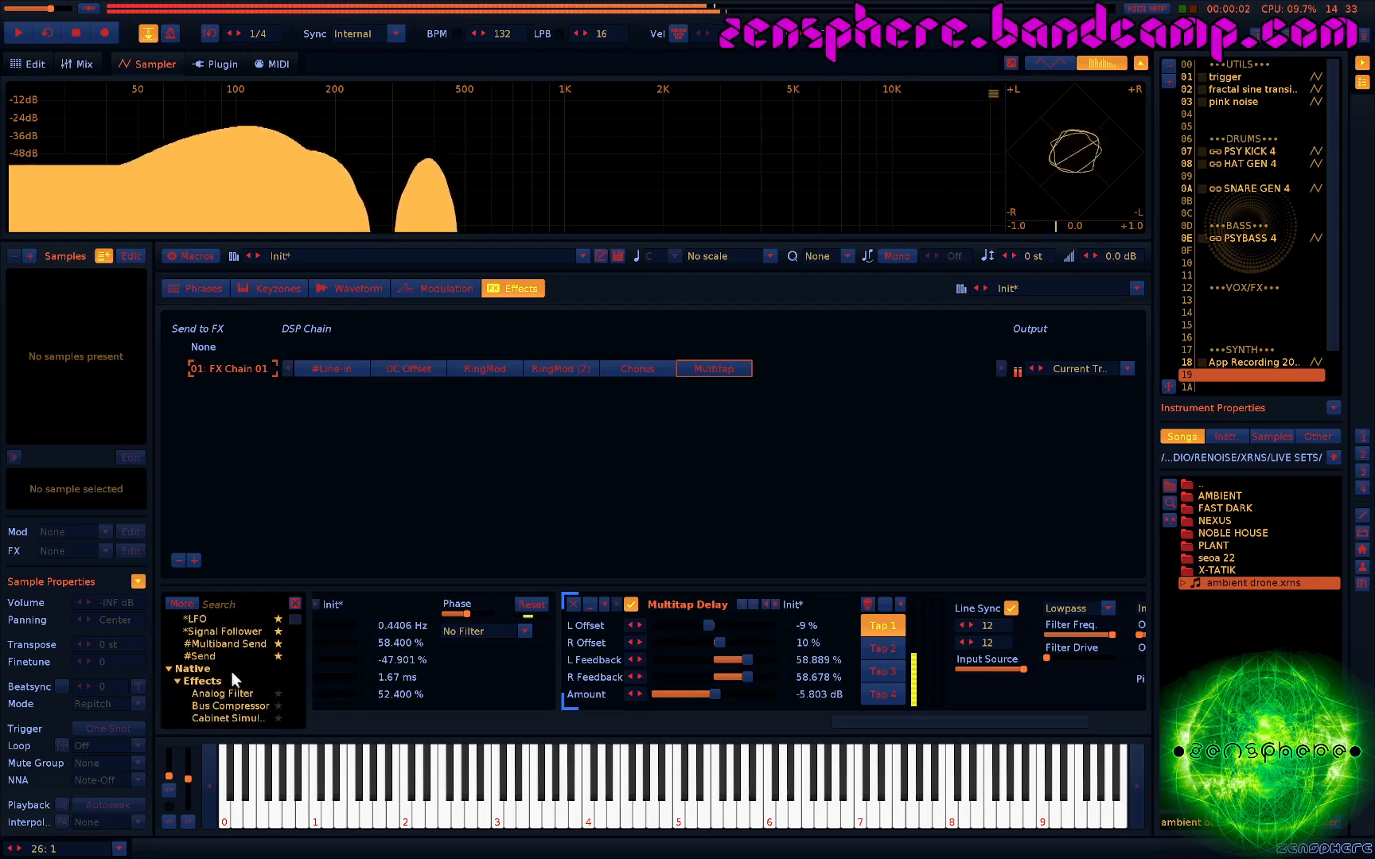
{"action": "scroll", "coordinate": [229, 673], "scroll_direction": "down", "scroll_amount": 2}
{"action": "double_click", "coordinate": [218, 690]}
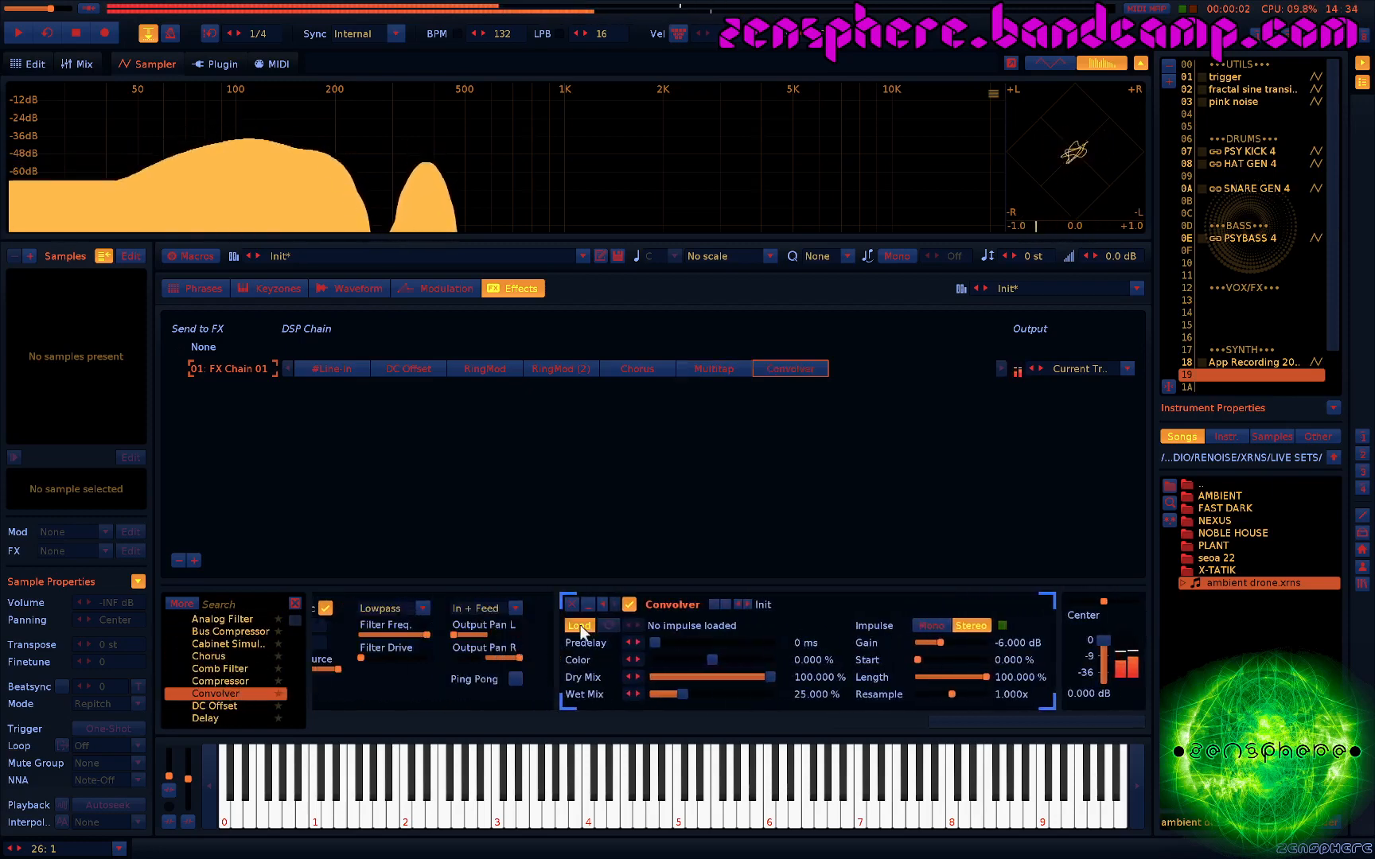
Load machine drone.wav from the IRs folder as the Convolver's impulse response
{"action": "left_click", "coordinate": [579, 627]}
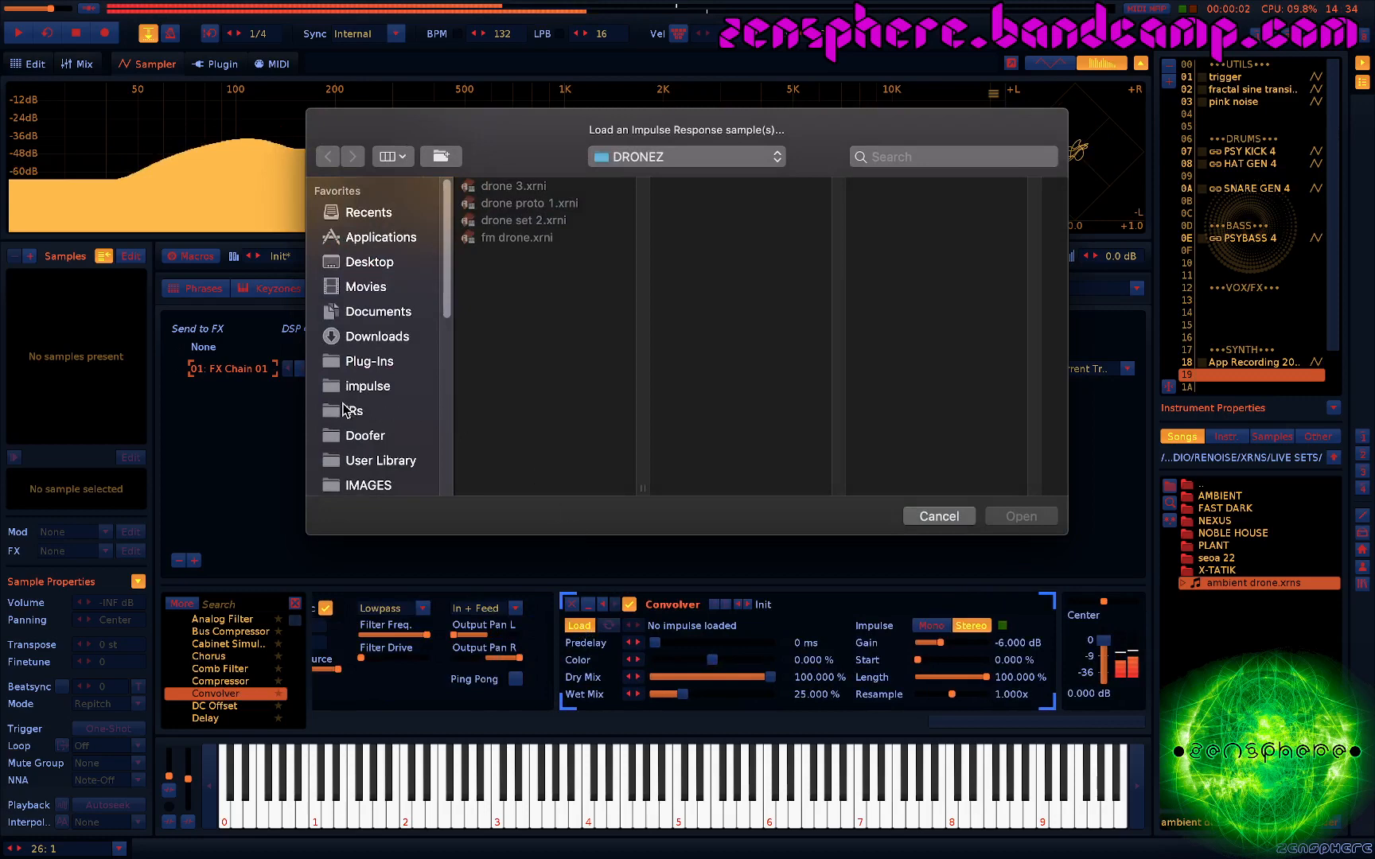
{"action": "left_click", "coordinate": [350, 410]}
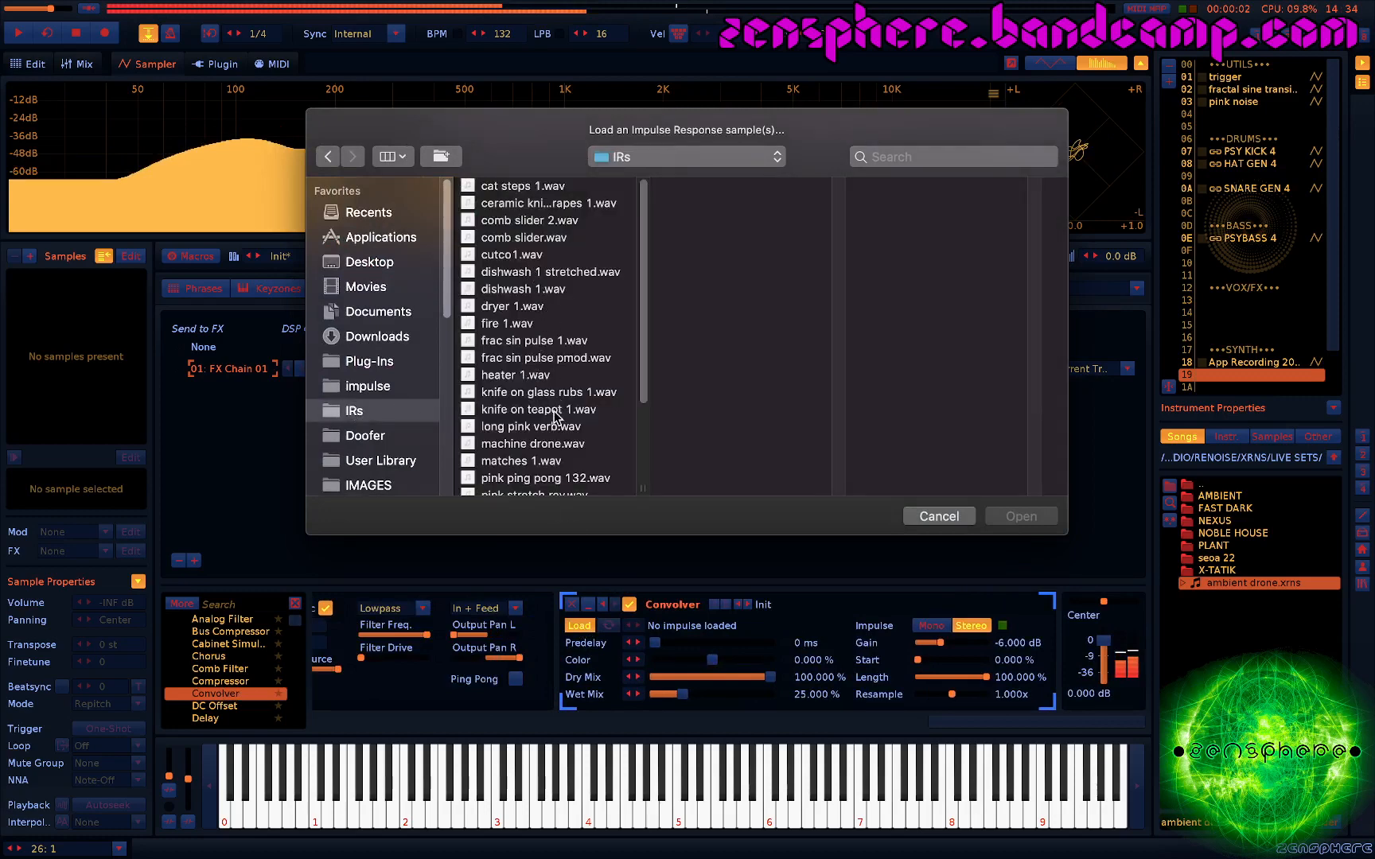
{"action": "scroll", "coordinate": [533, 406], "scroll_direction": "down", "scroll_amount": 1}
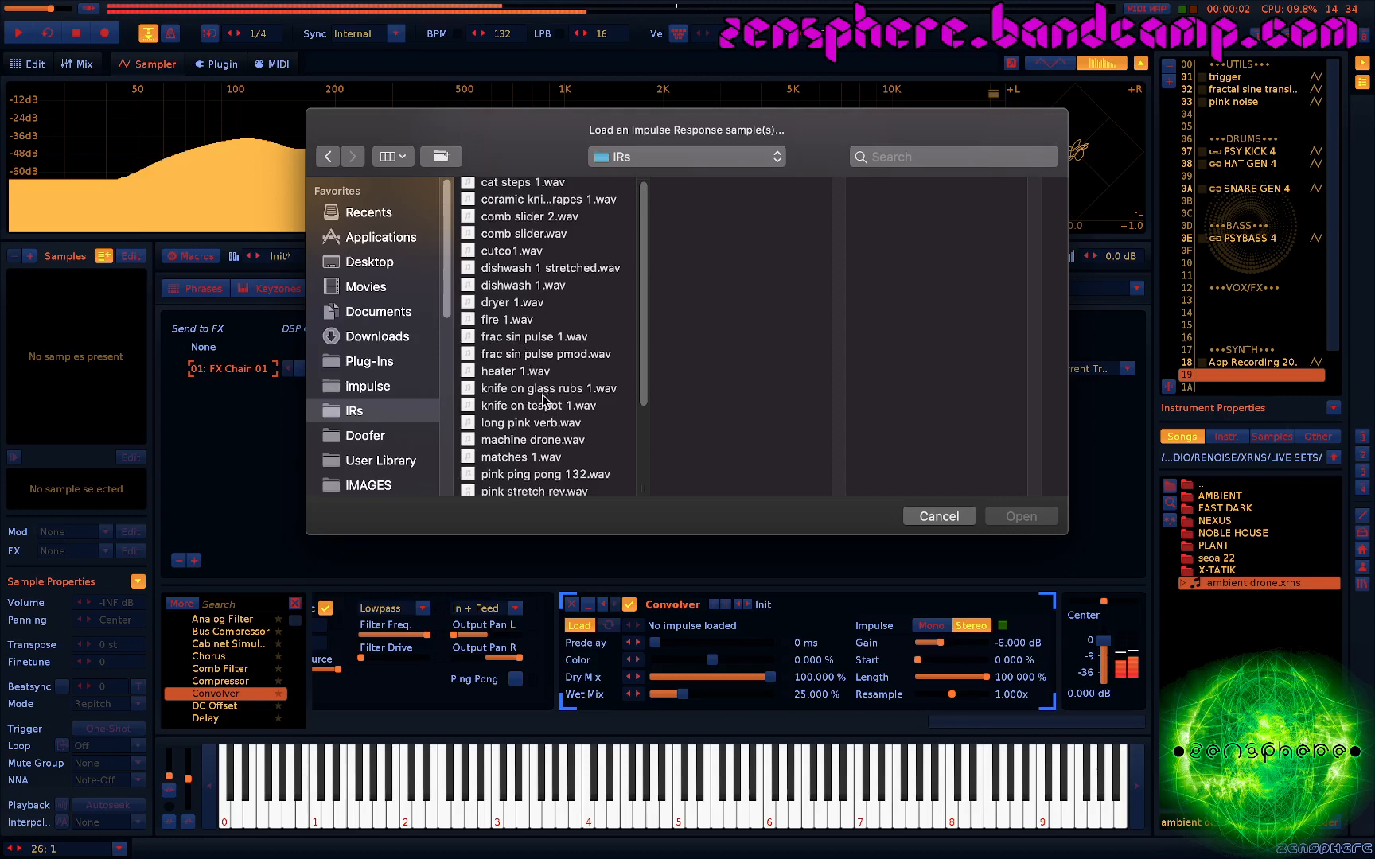
{"action": "double_click", "coordinate": [518, 437]}
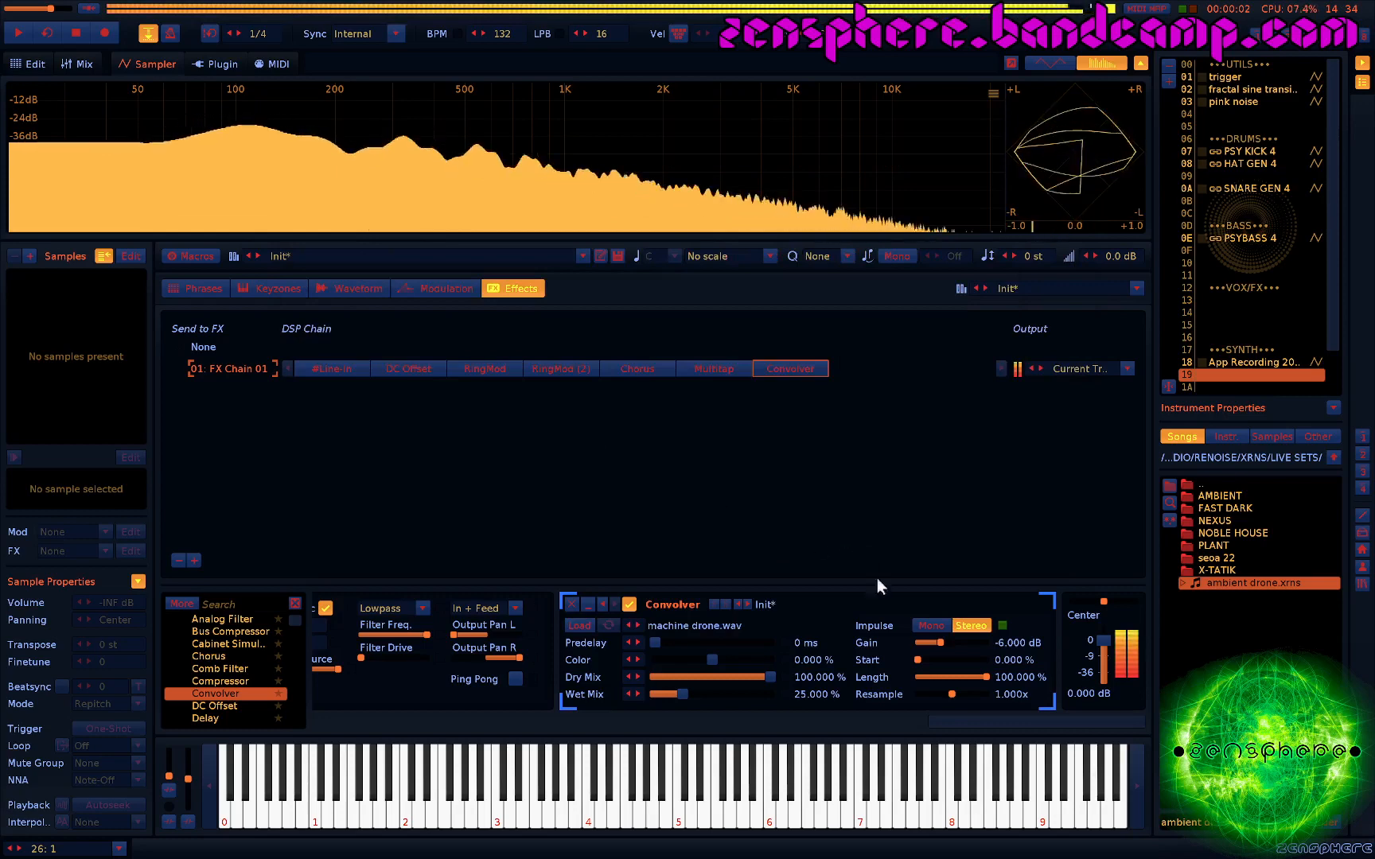
Set the Convolver's impulse gain to -28 dB, color to 8 %, dry mix to about 32 % and wet mix to about 42 %
{"action": "left_click", "coordinate": [923, 640]}
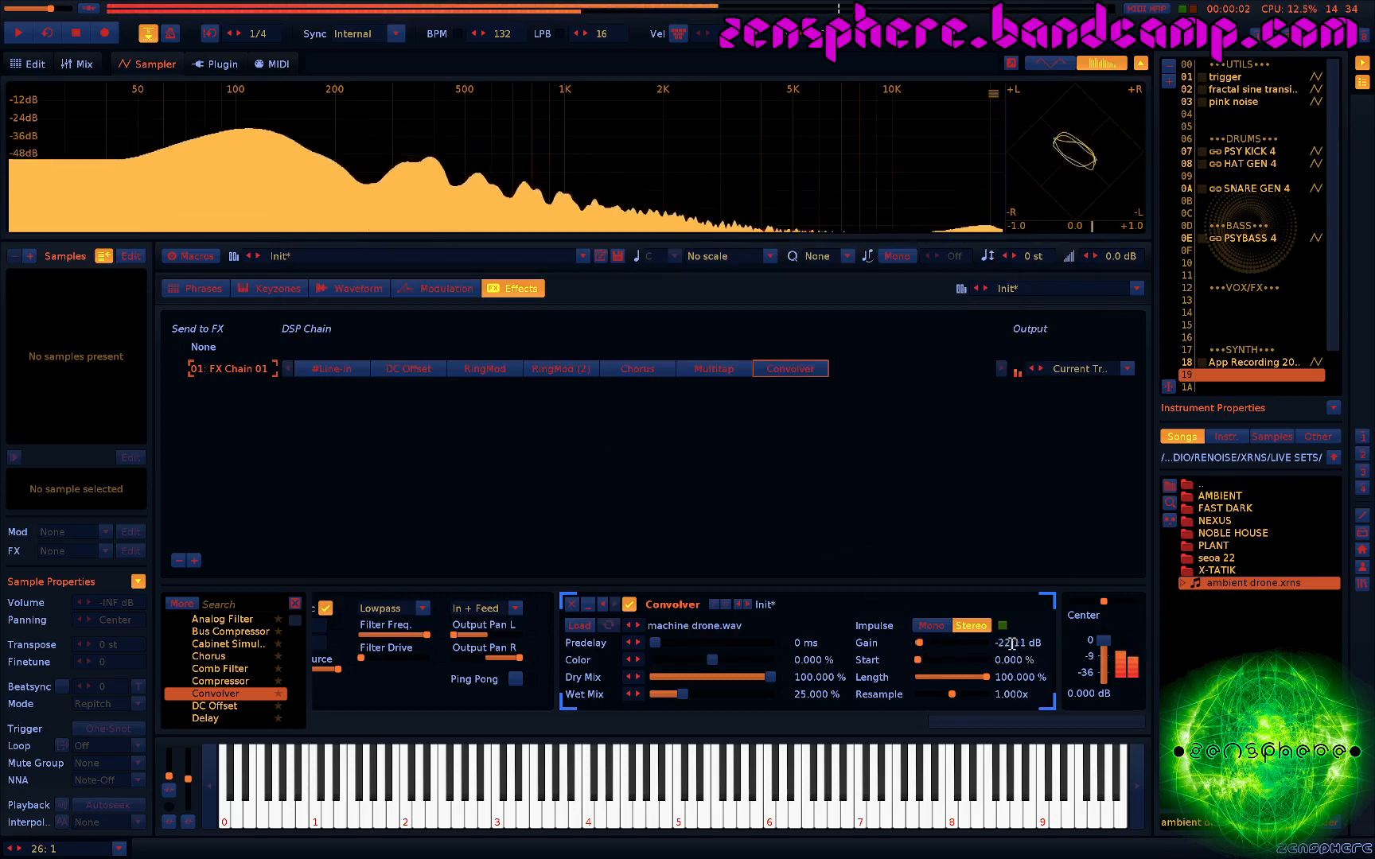
{"action": "left_click", "coordinate": [1011, 643]}
{"action": "type", "text": "-"}
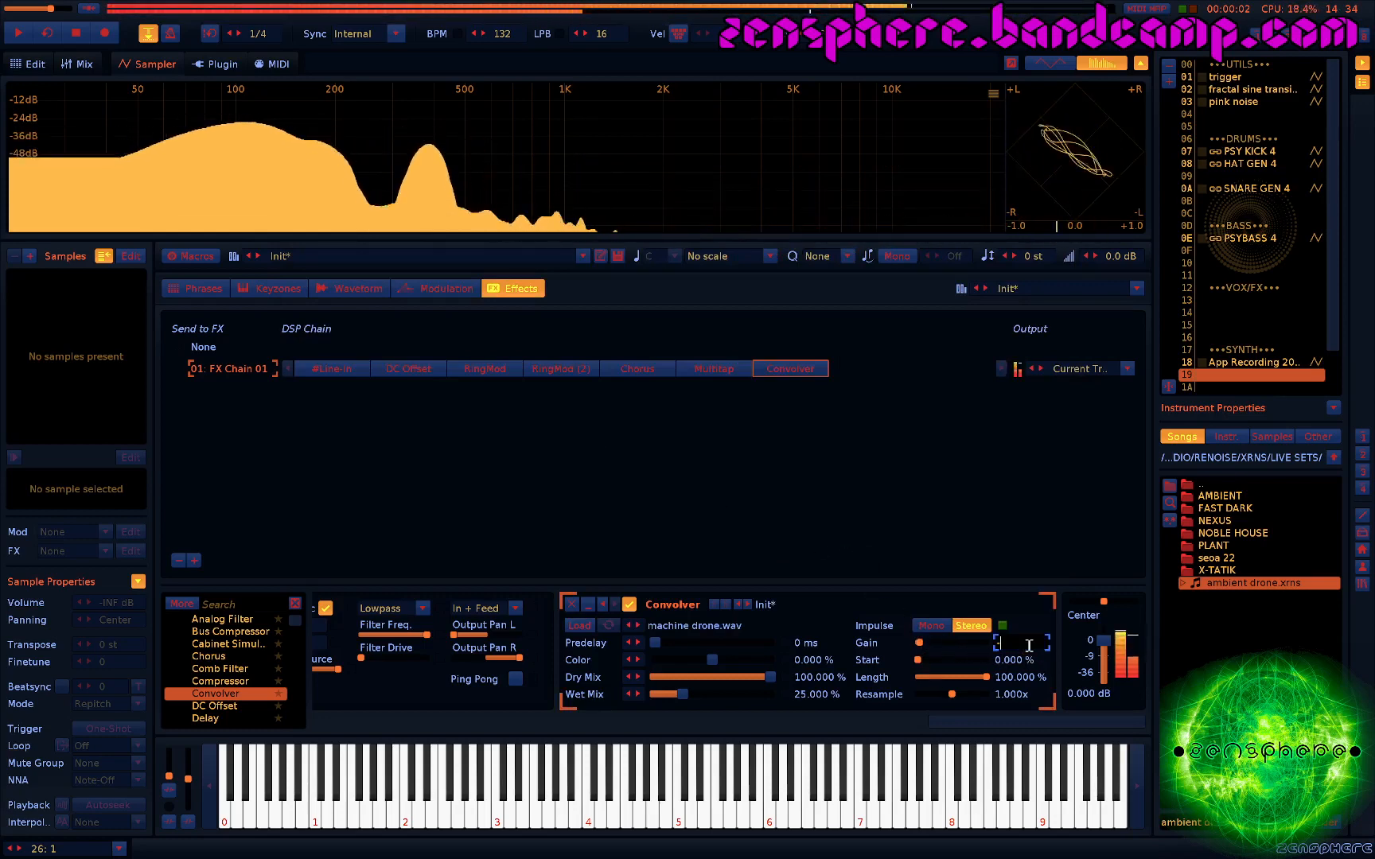
{"action": "type", "text": "28"}
{"action": "key", "text": "Return"}
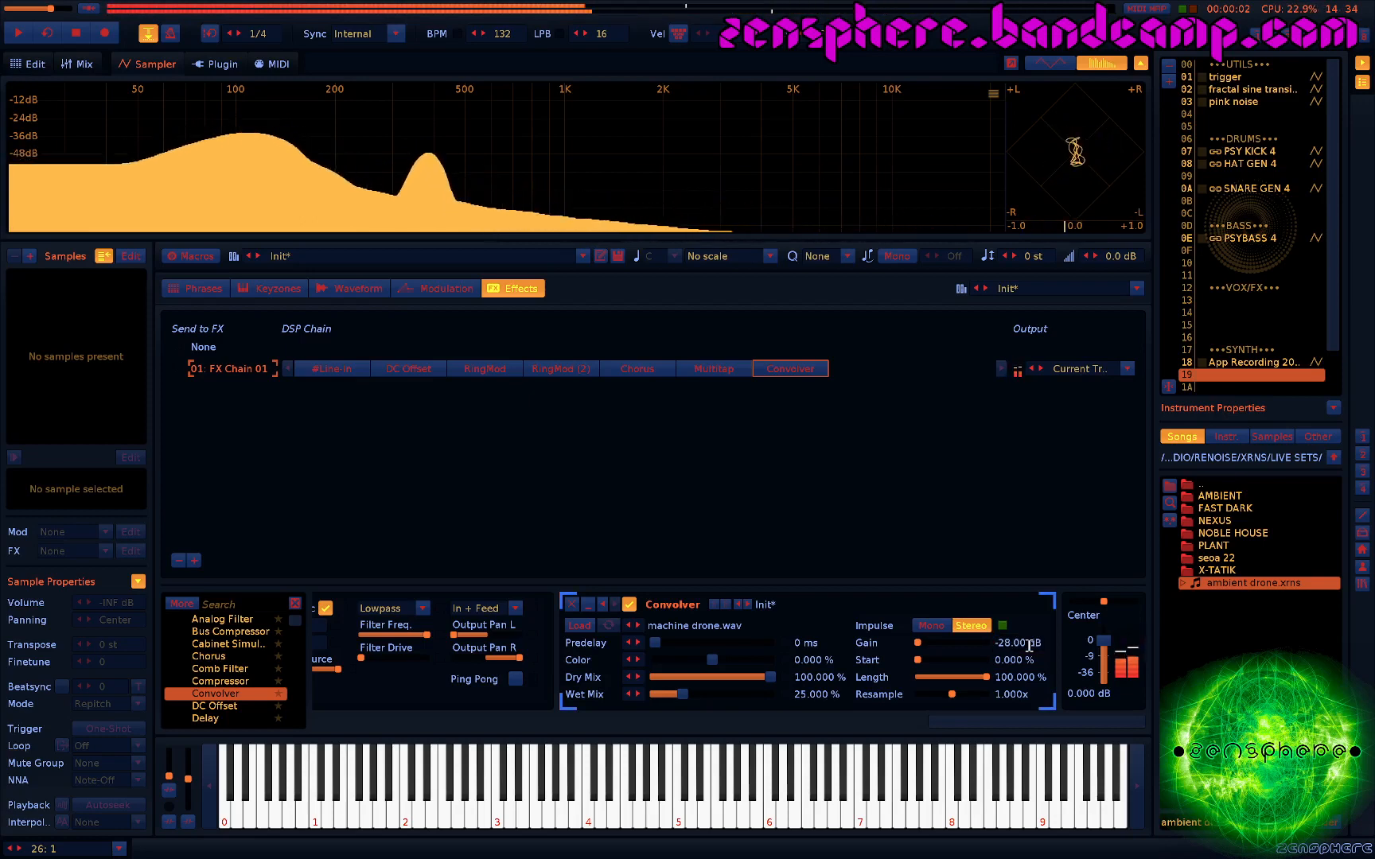
{"action": "left_click_drag", "start_coordinate": [709, 660], "coordinate": [701, 692]}
{"action": "left_click", "coordinate": [697, 677]}
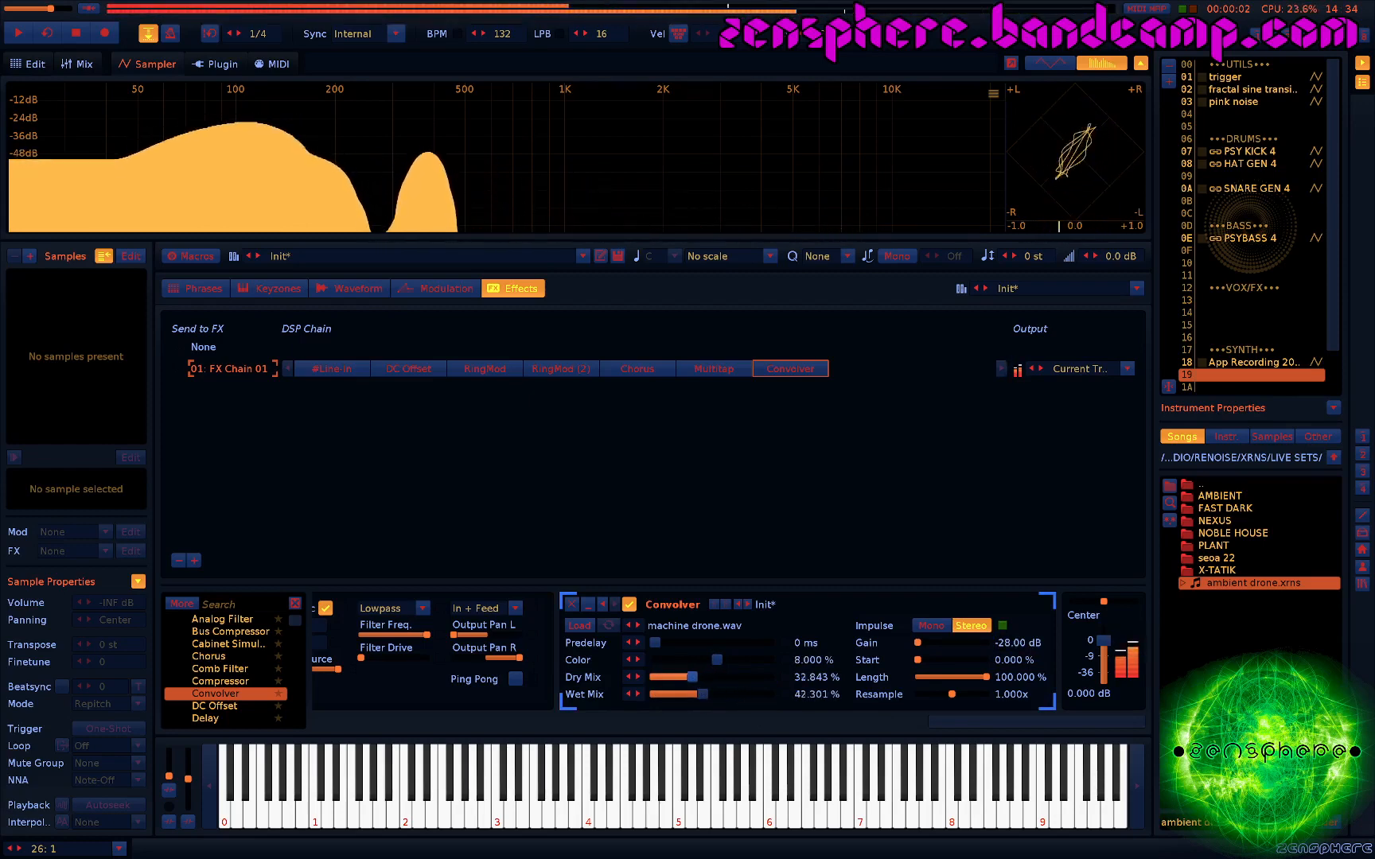
MIDI-map the first RingMod's oscillator to channel 9 CC 13, inertia to CC 49 and amount to CC 77, and map its frequency too
{"action": "scroll", "coordinate": [375, 632], "scroll_direction": "left", "scroll_amount": 6}
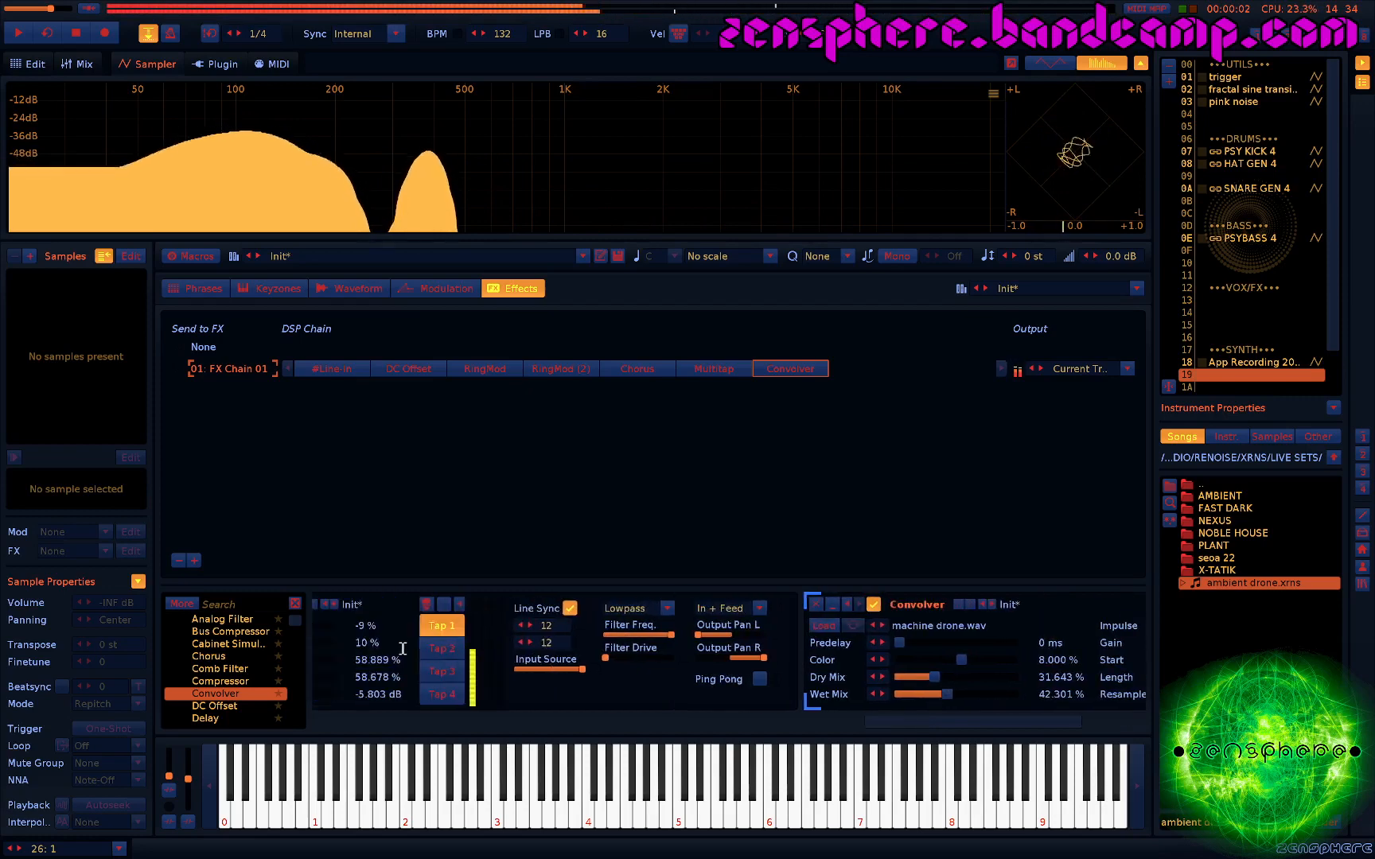
{"action": "scroll", "coordinate": [494, 665], "scroll_direction": "left", "scroll_amount": 3}
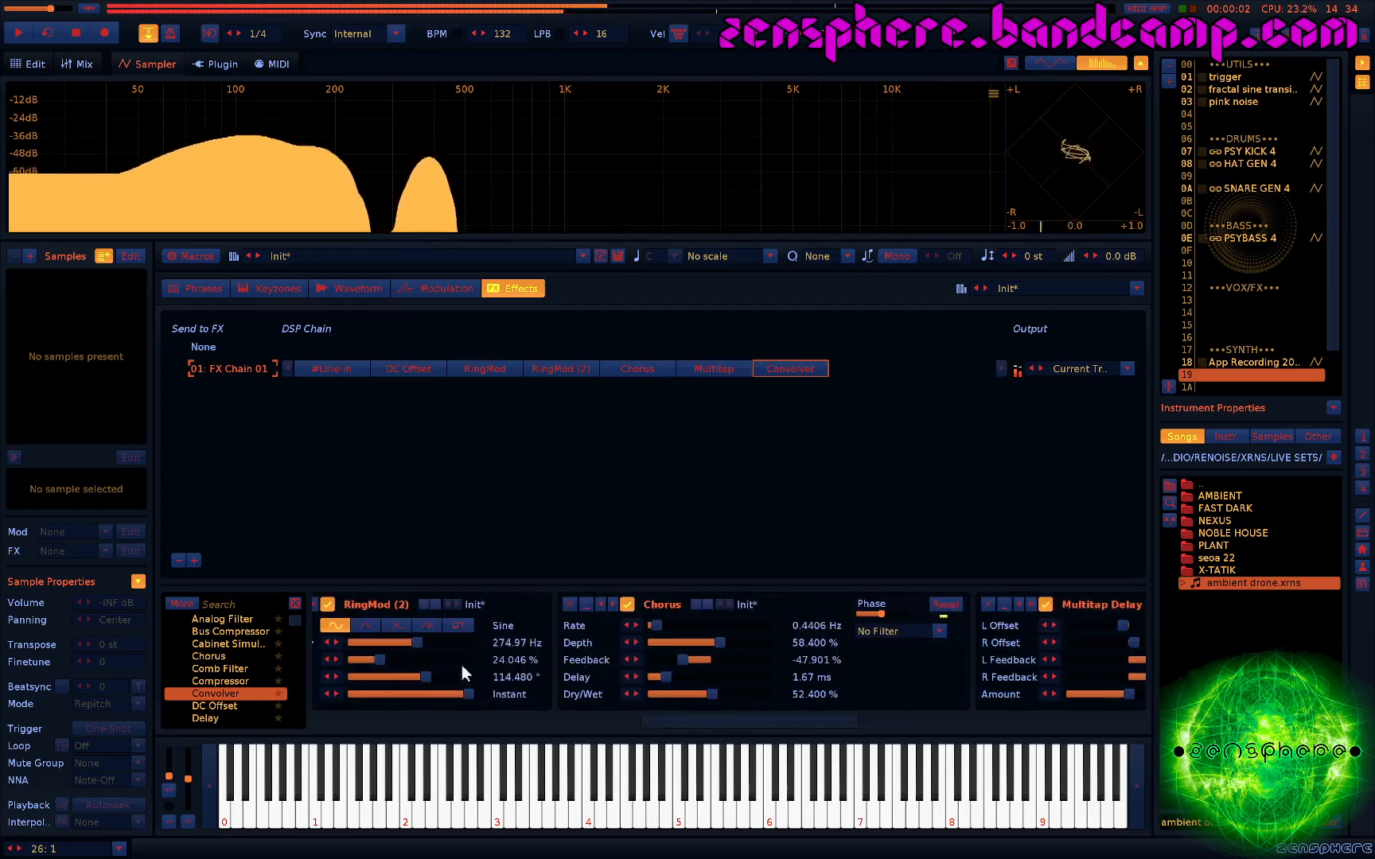
{"action": "scroll", "coordinate": [475, 675], "scroll_direction": "left", "scroll_amount": 3}
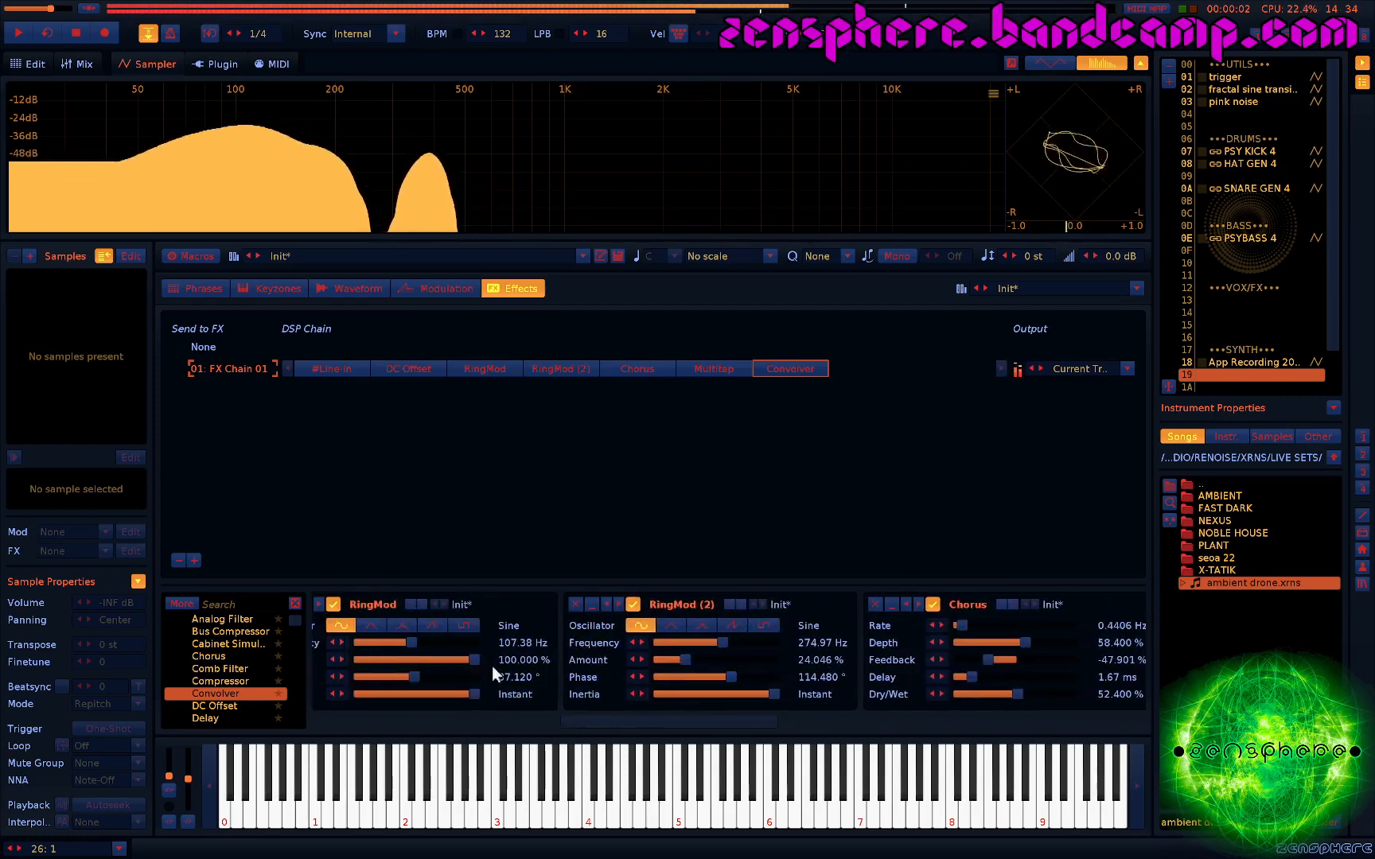
{"action": "scroll", "coordinate": [447, 660], "scroll_direction": "left", "scroll_amount": 2}
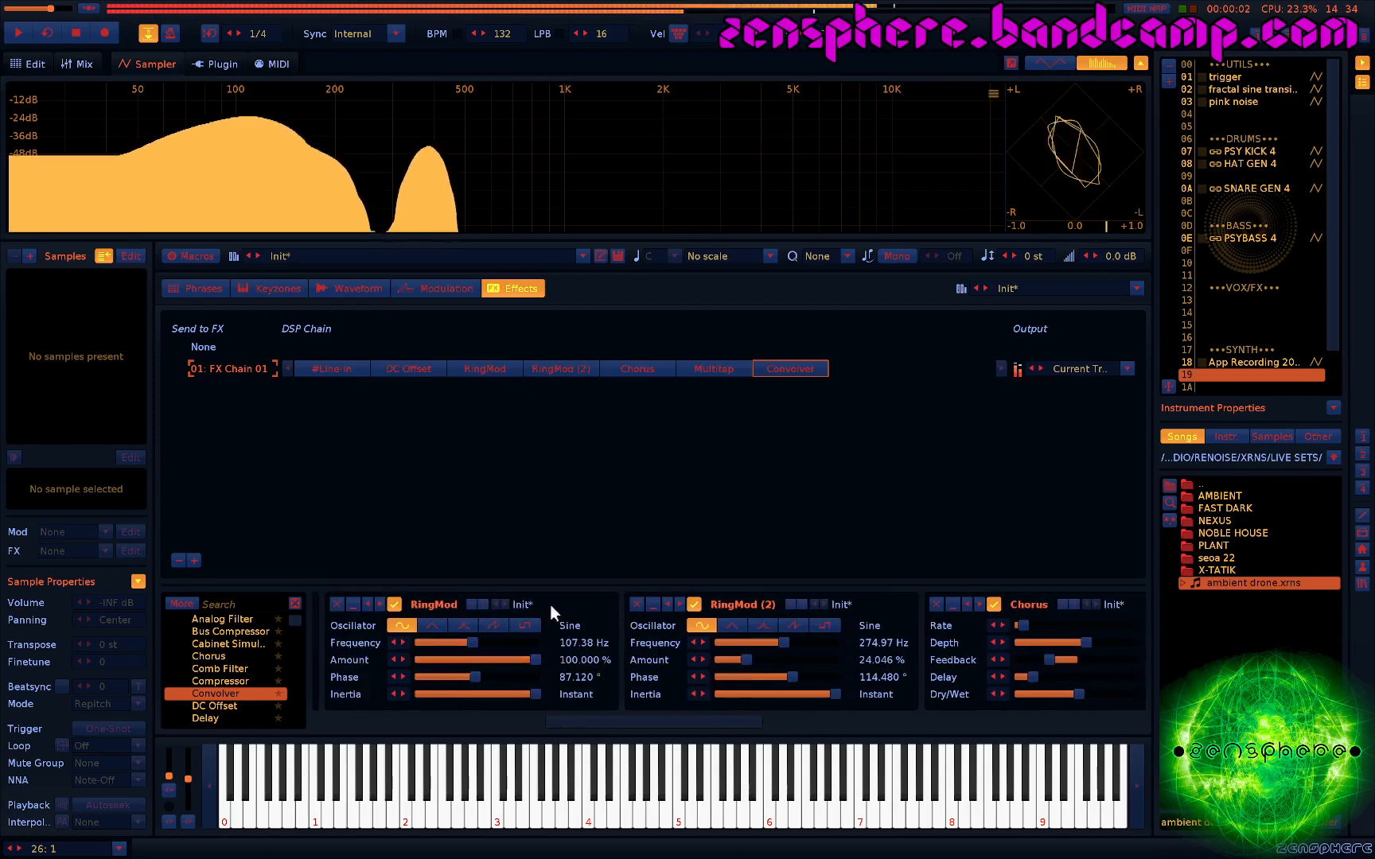
{"action": "key", "text": "ctrl+m"}
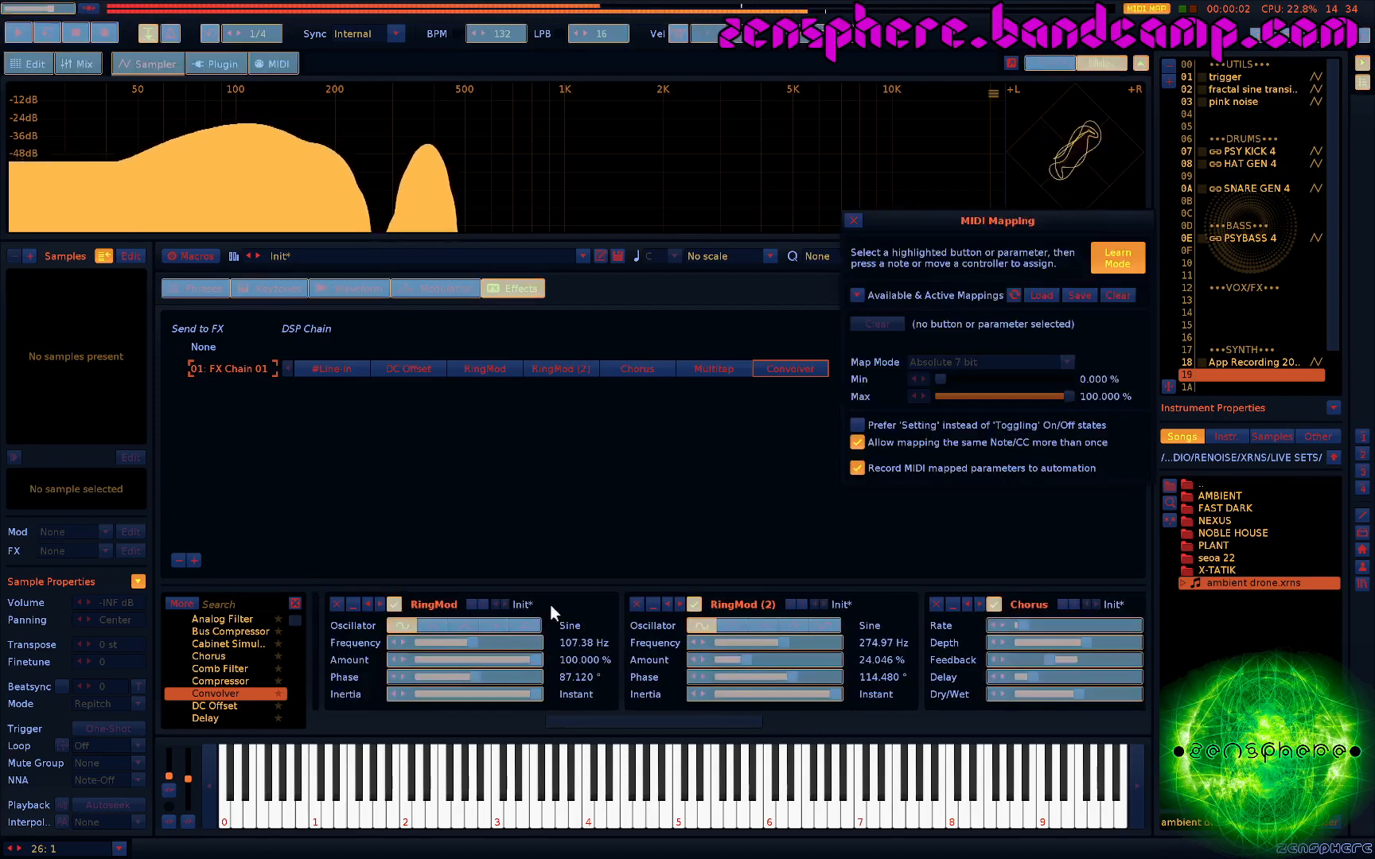
{"action": "left_click", "coordinate": [454, 625]}
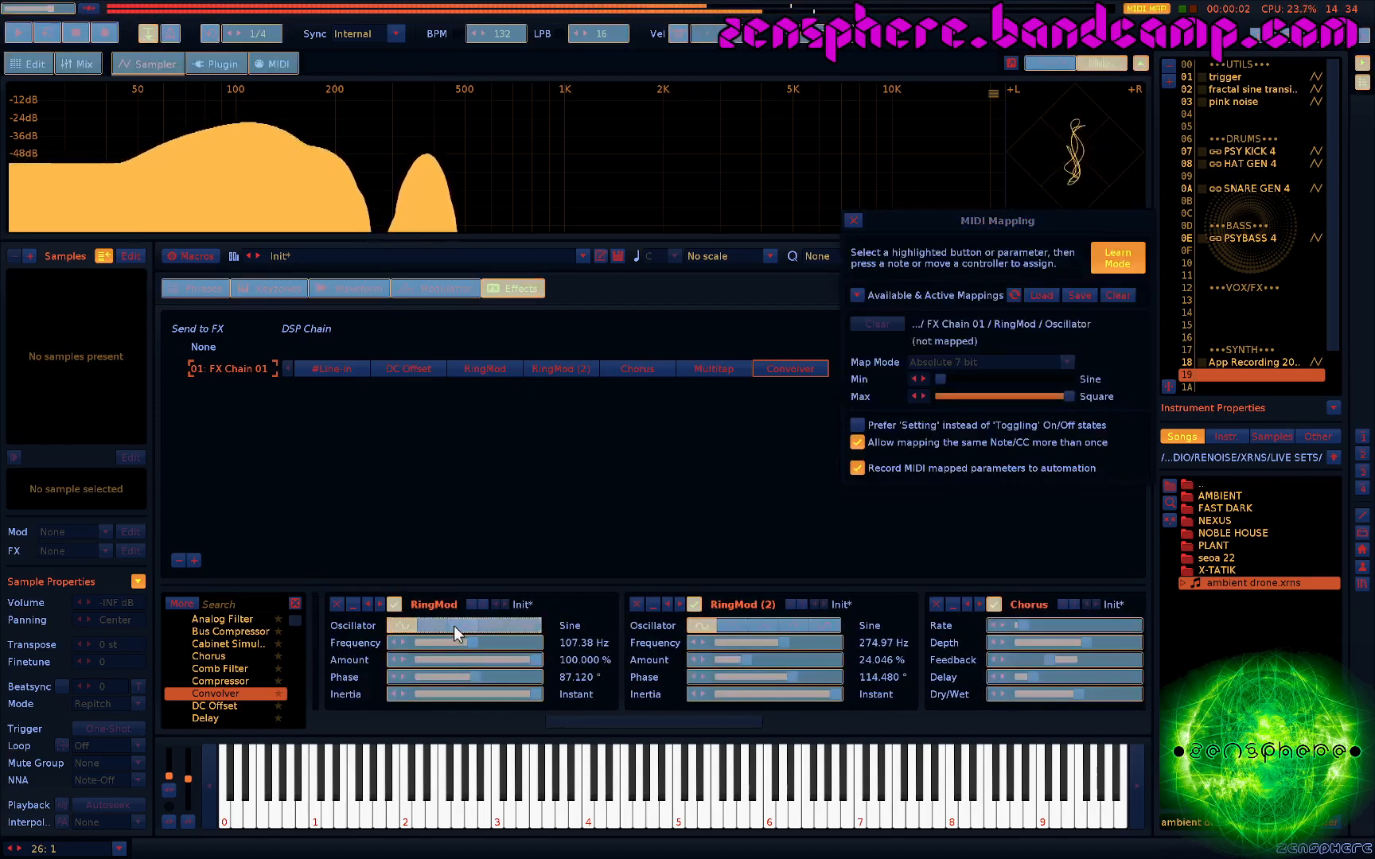
{"action": "left_click", "coordinate": [455, 641]}
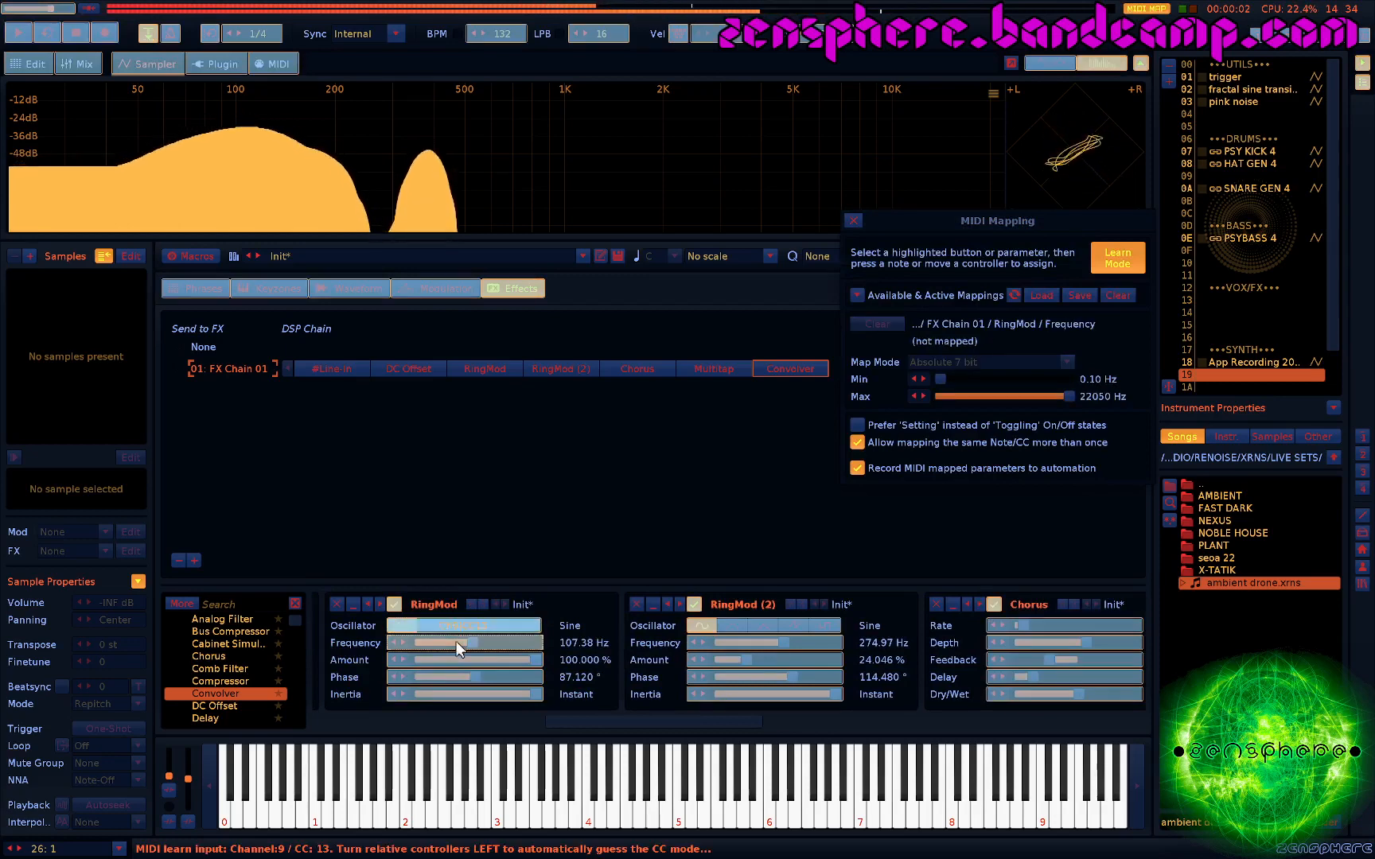
{"action": "left_click", "coordinate": [494, 693]}
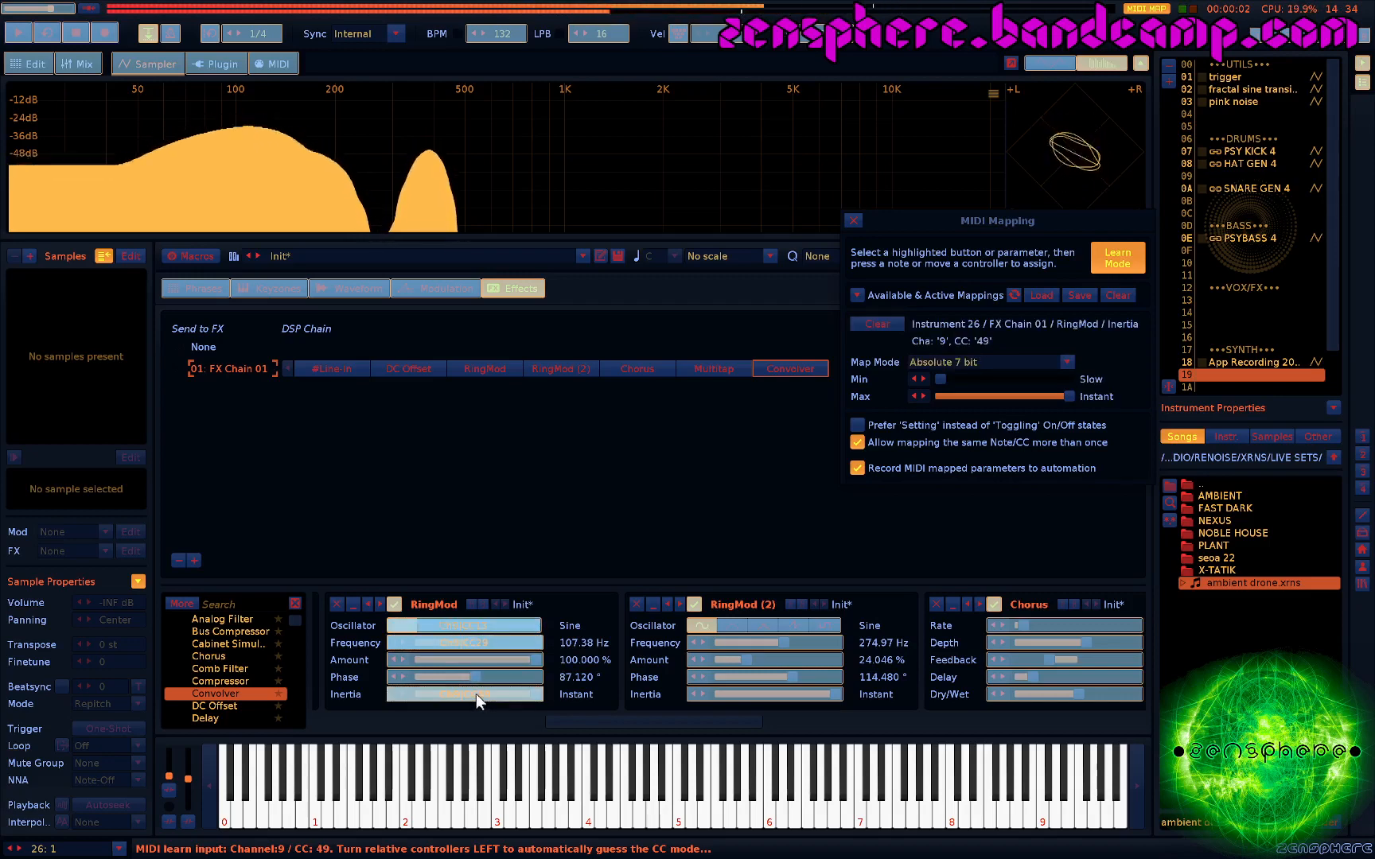
{"action": "left_click", "coordinate": [489, 660]}
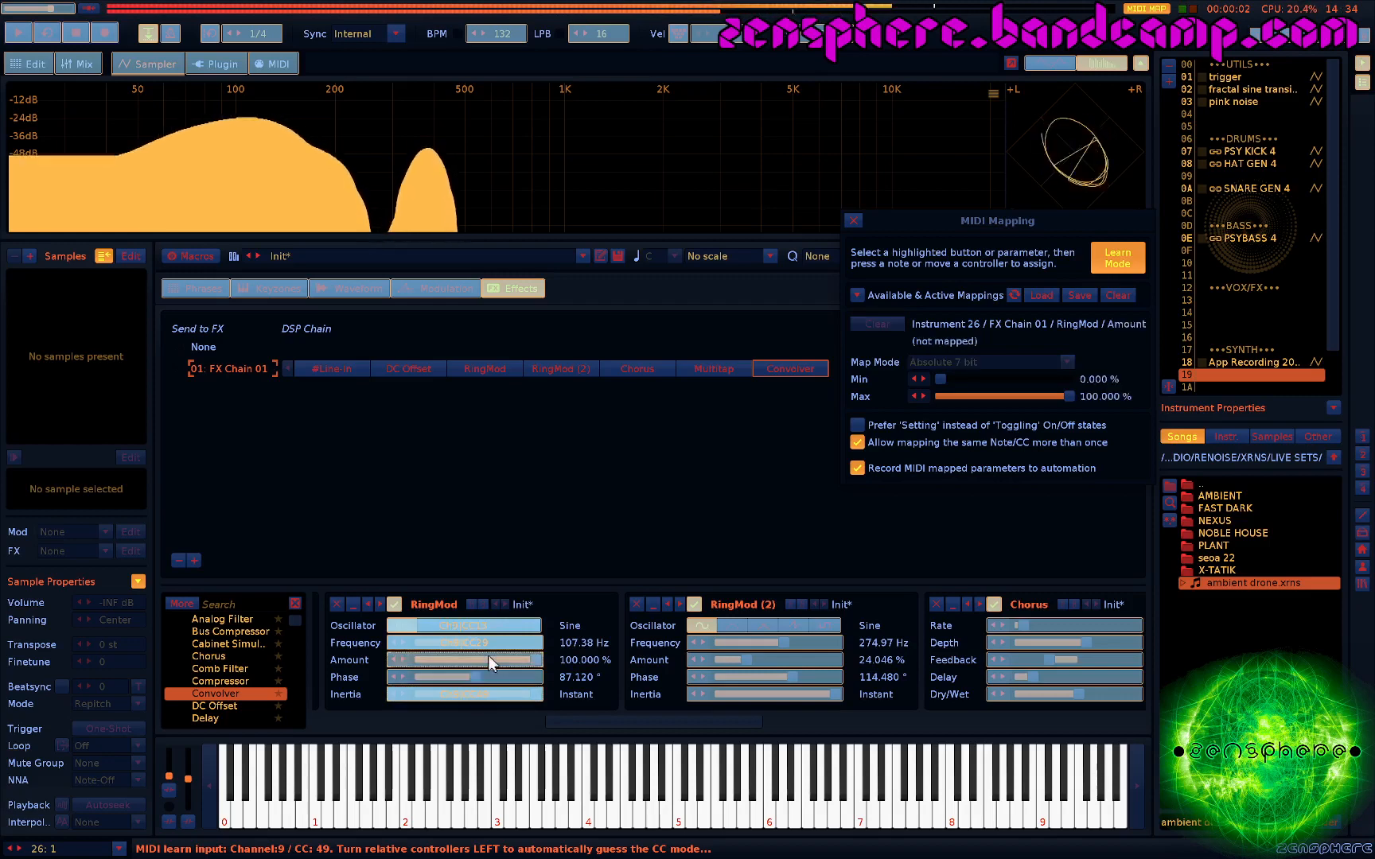
MIDI-map the second RingMod's oscillator to channel 9 CC 14, frequency to CC 30 and phase to CC 50, and map its amount too
{"action": "left_click", "coordinate": [735, 627]}
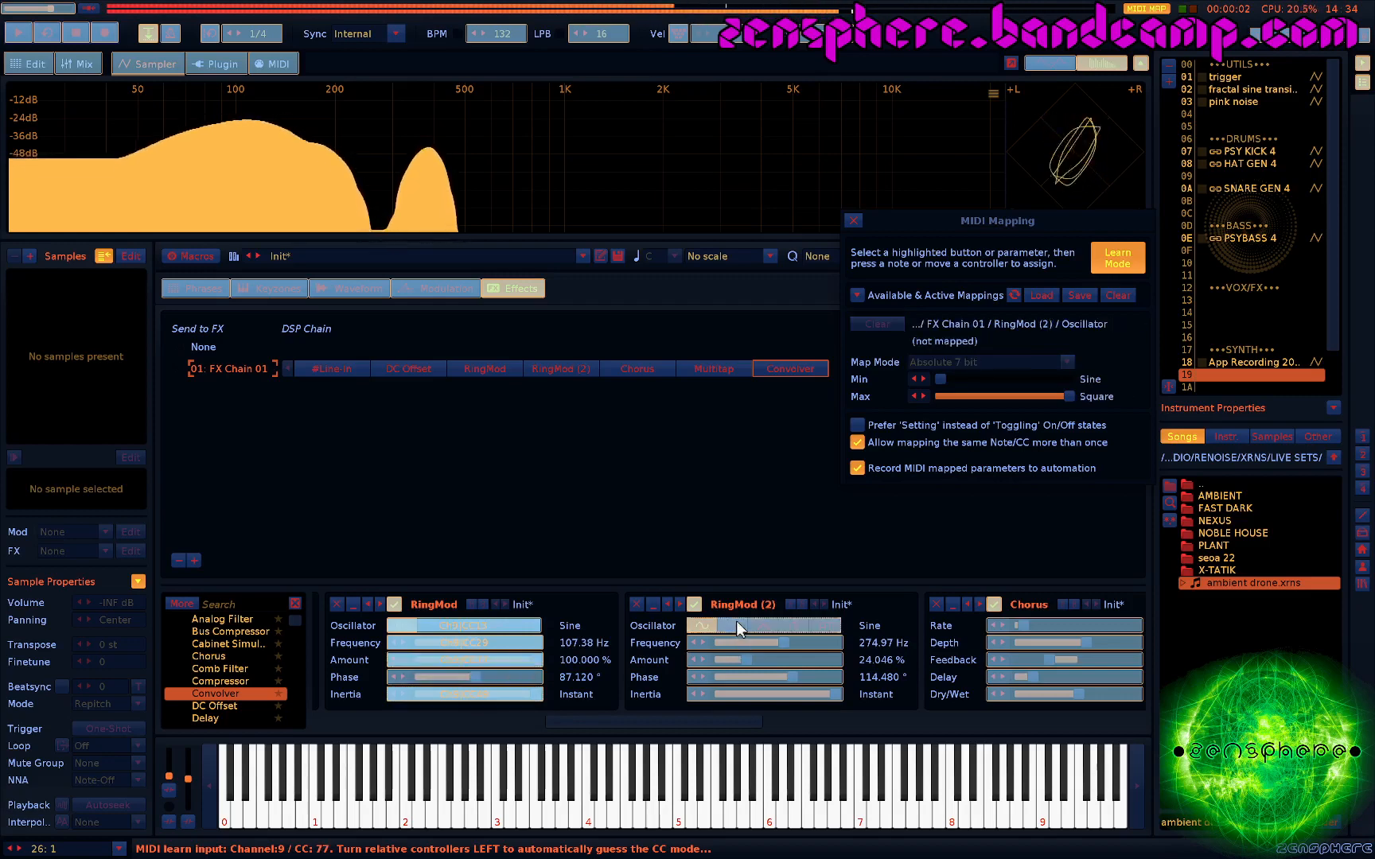
{"action": "left_click", "coordinate": [745, 640]}
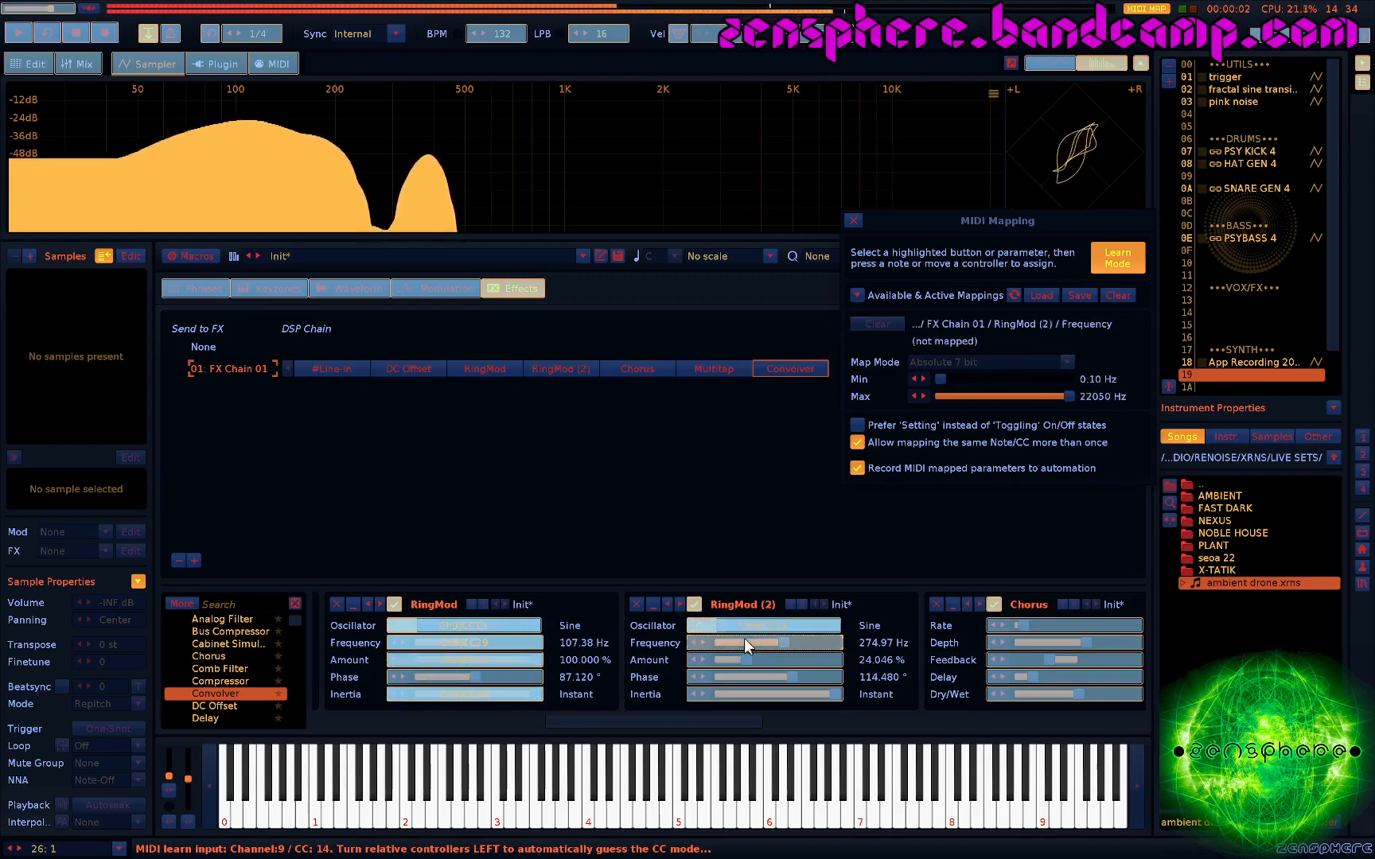
{"action": "left_click", "coordinate": [745, 658]}
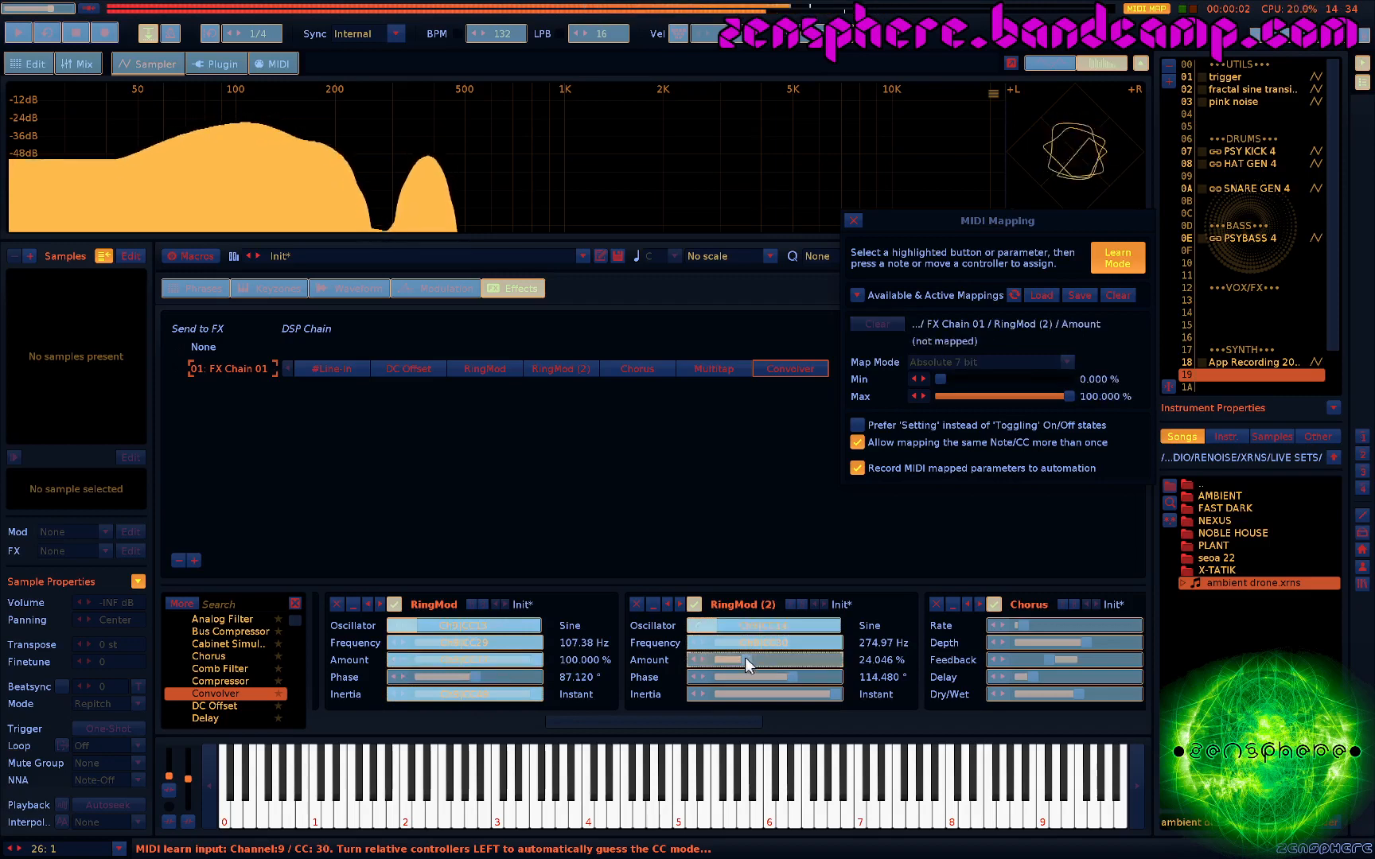
{"action": "left_click", "coordinate": [777, 676]}
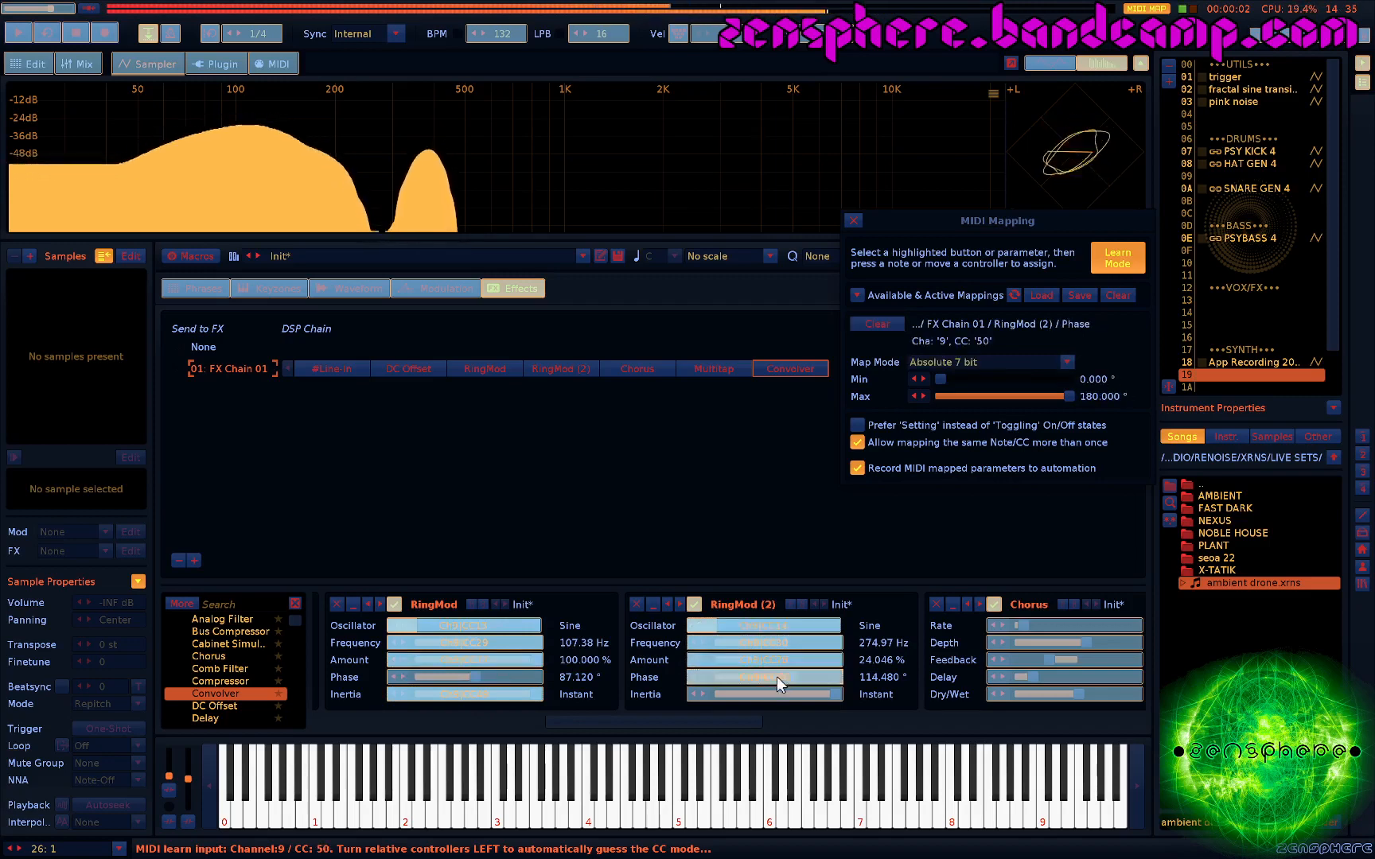
{"action": "left_click", "coordinate": [850, 220]}
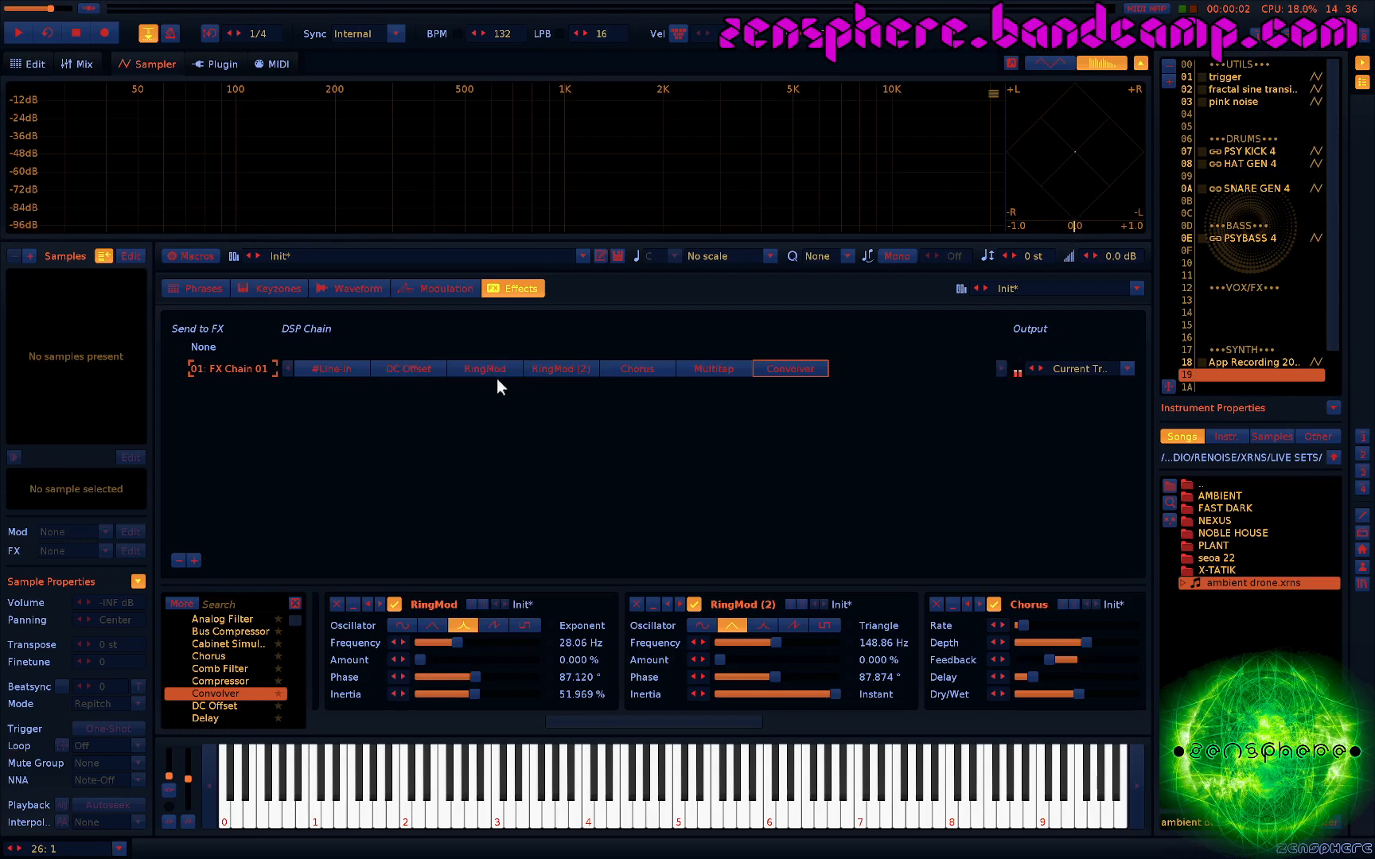
Add a second, empty FX chain and remove the second RingMod from FX Chain 01
{"action": "left_click", "coordinate": [193, 560]}
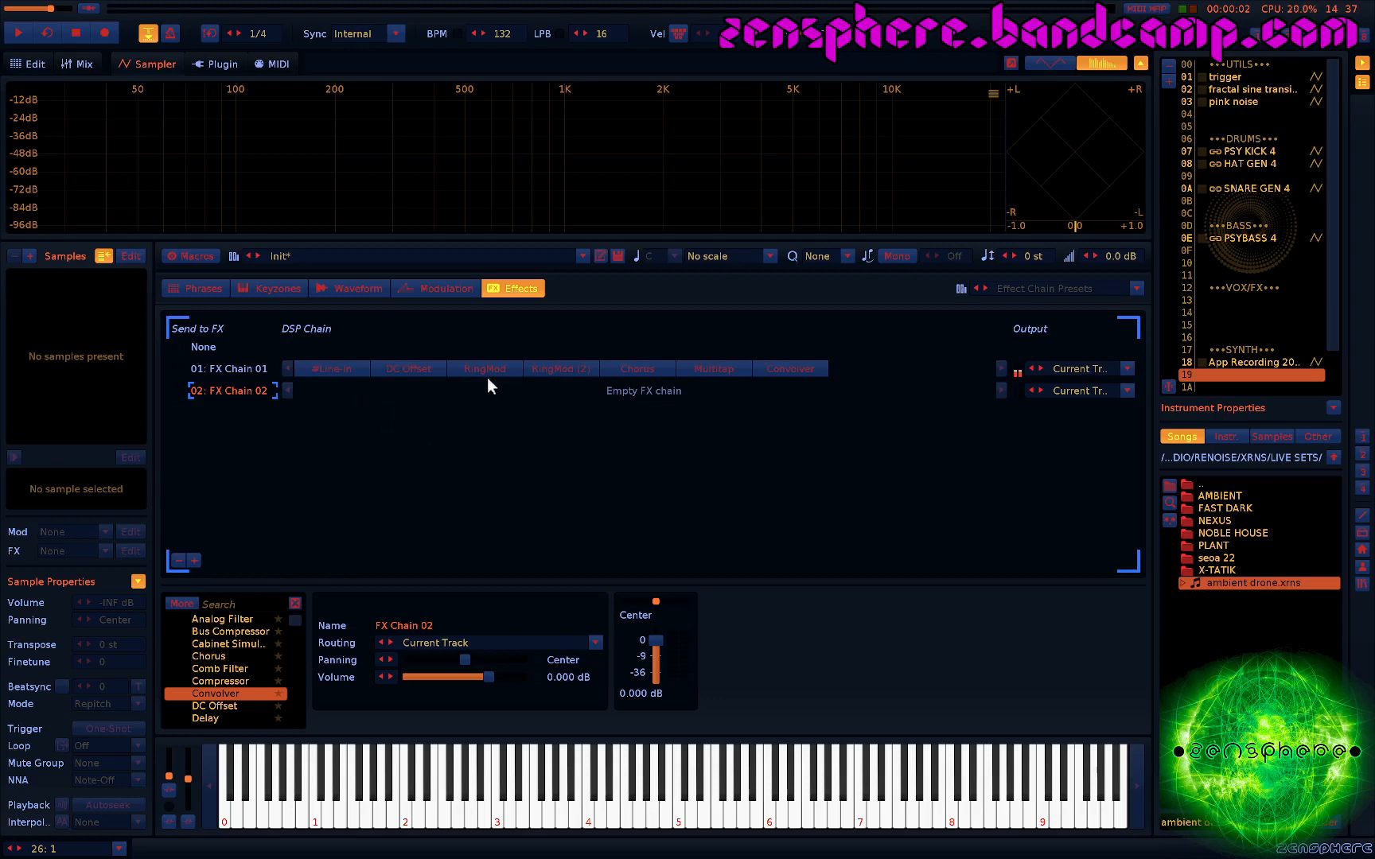
{"action": "left_click", "coordinate": [549, 370]}
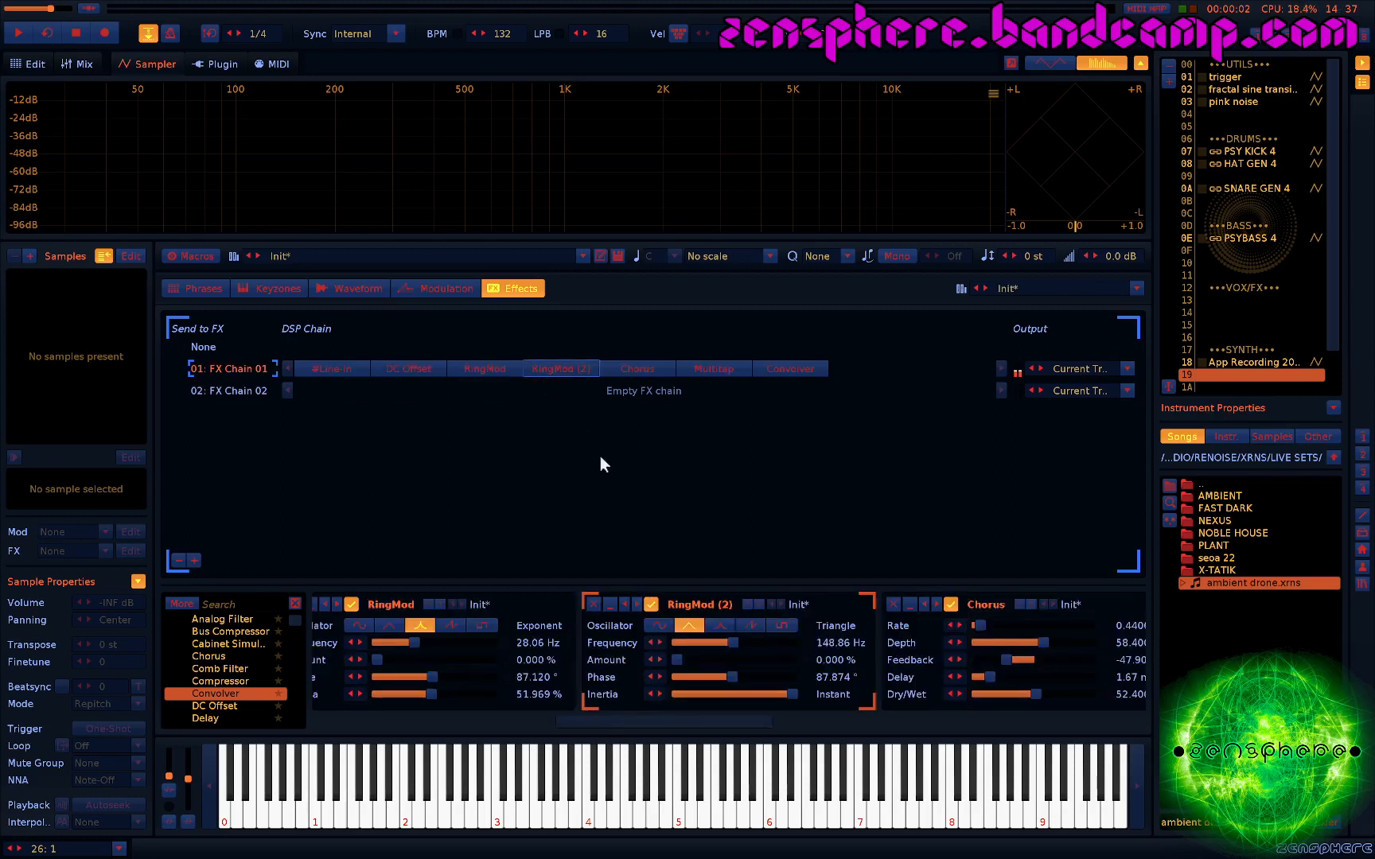
{"action": "left_click", "coordinate": [593, 603]}
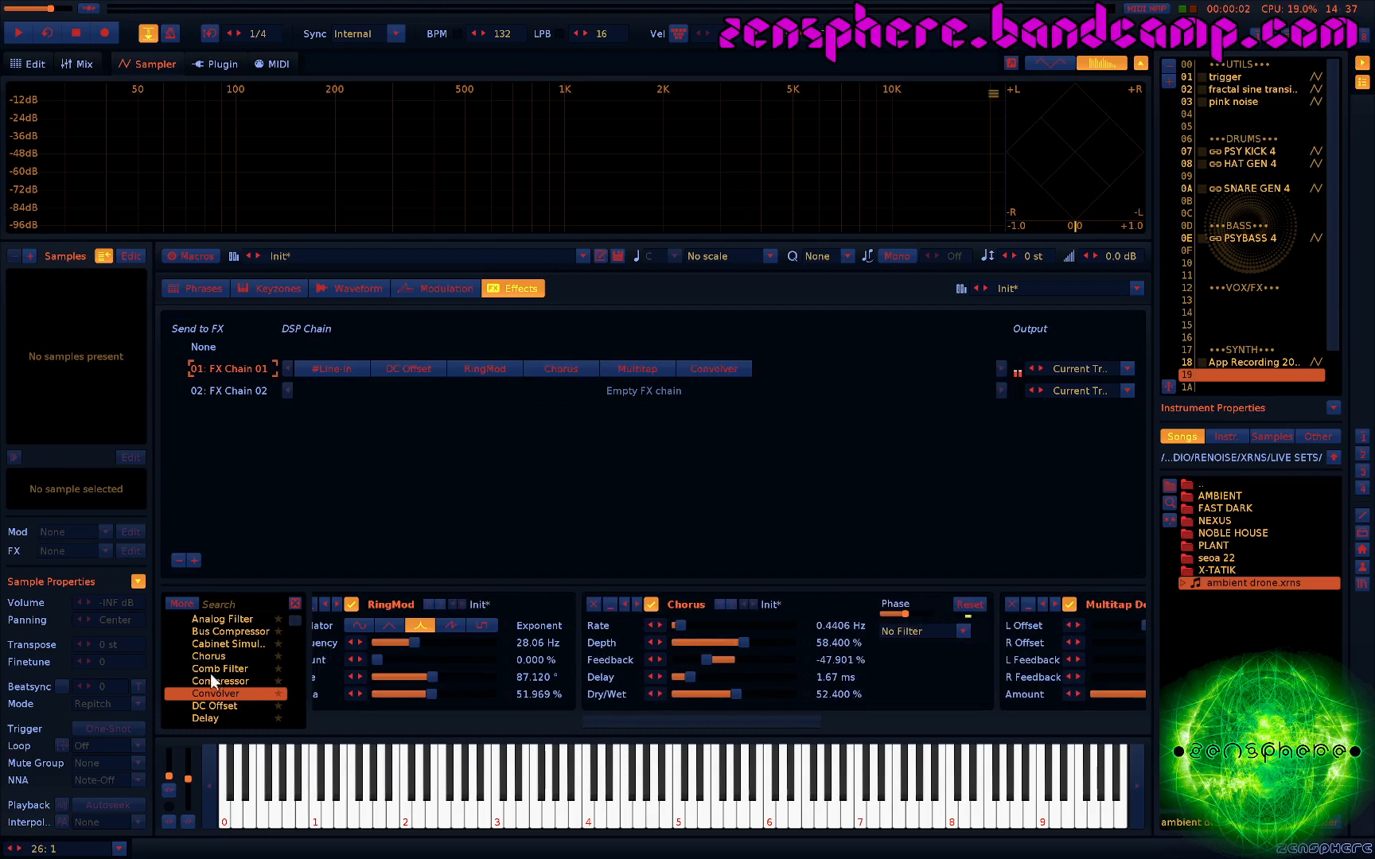
Insert an *LFO device between the RingMod and the Chorus in FX Chain 01
{"action": "scroll", "coordinate": [211, 673], "scroll_direction": "down", "scroll_amount": 4}
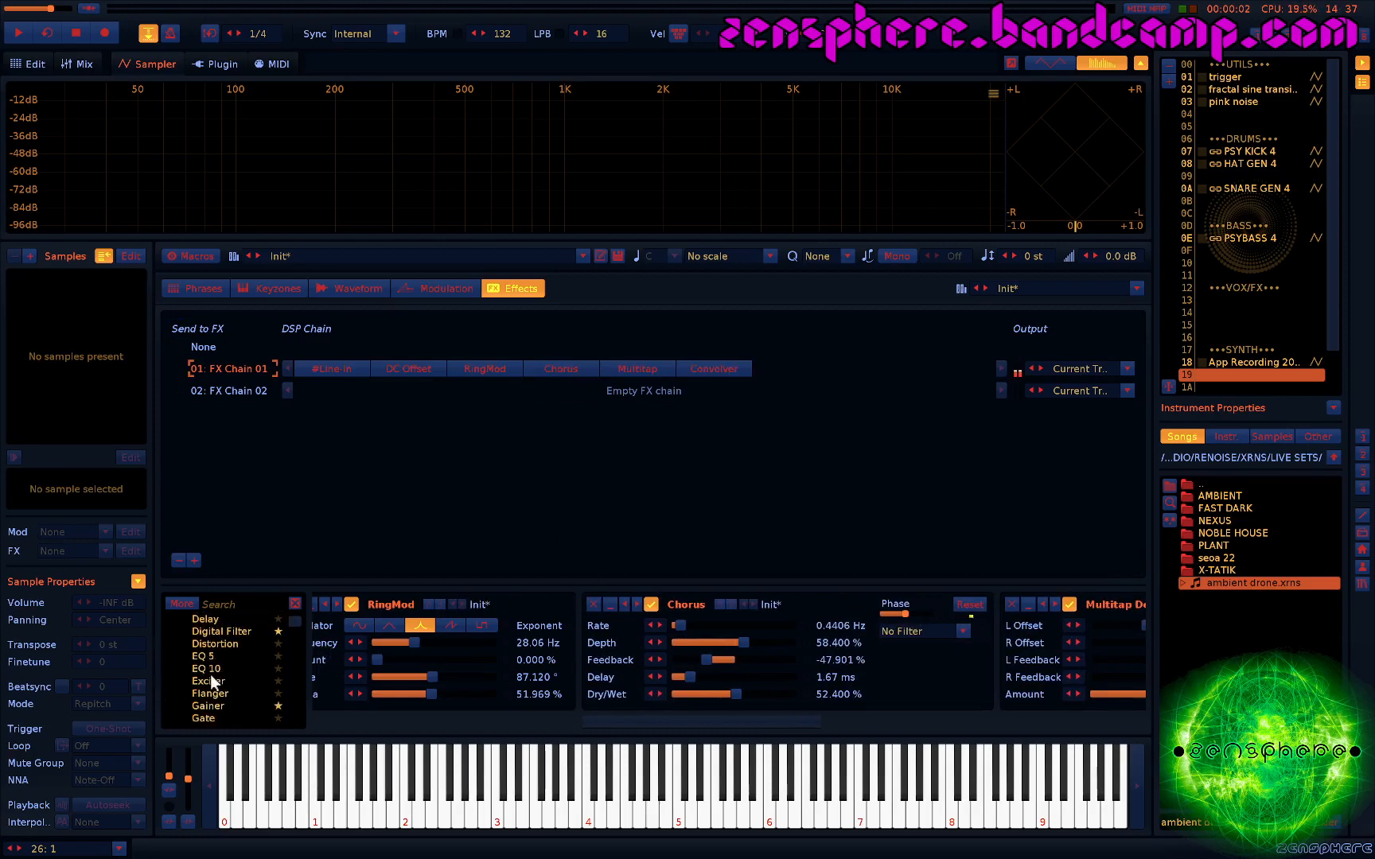
{"action": "scroll", "coordinate": [211, 673], "scroll_direction": "up", "scroll_amount": 6}
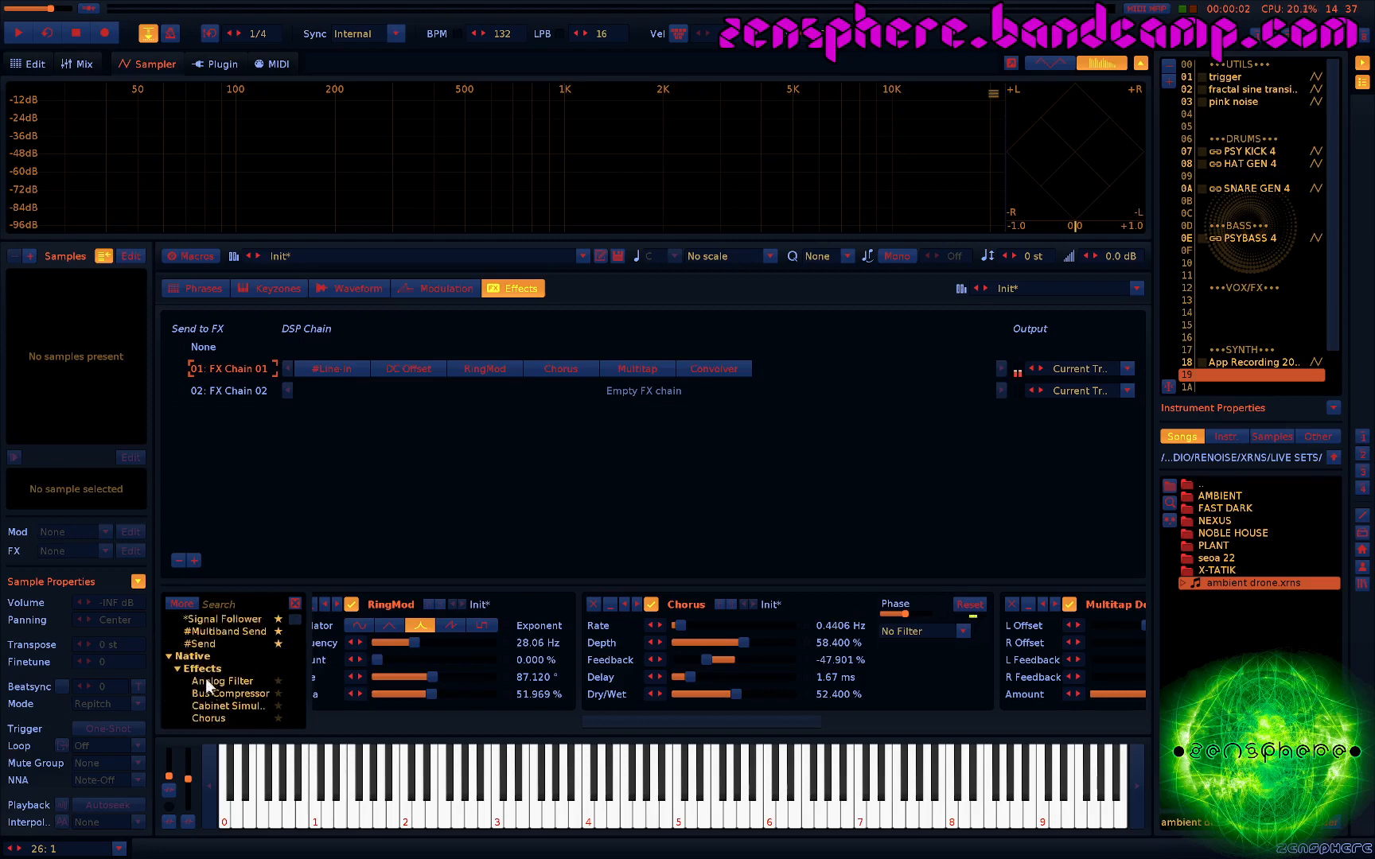
{"action": "scroll", "coordinate": [205, 678], "scroll_direction": "up", "scroll_amount": 3}
{"action": "left_click_drag", "start_coordinate": [199, 657], "coordinate": [587, 634]}
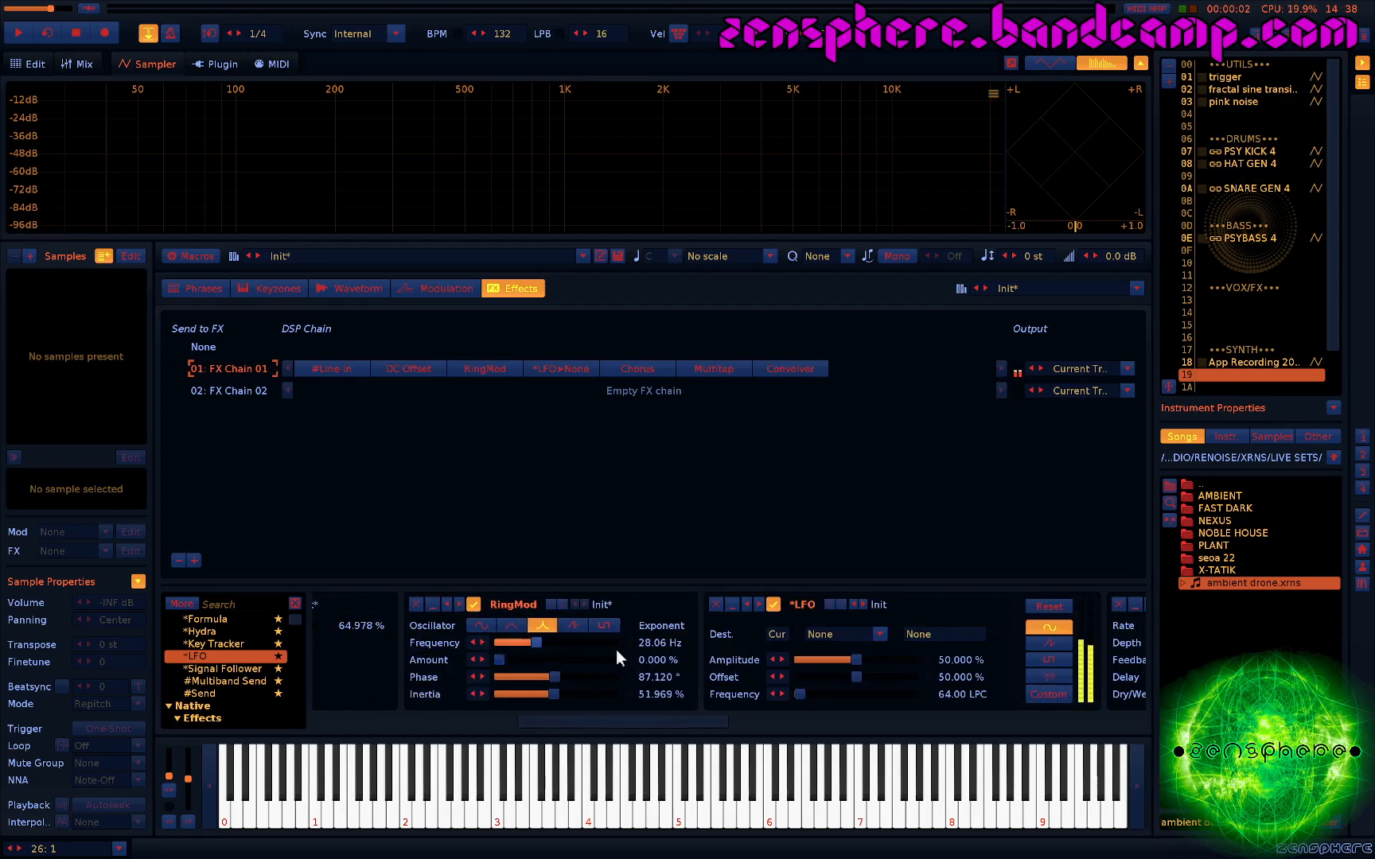
Open the choice of destination devices for the new LFO
{"action": "scroll", "coordinate": [616, 650], "scroll_direction": "down", "scroll_amount": 1}
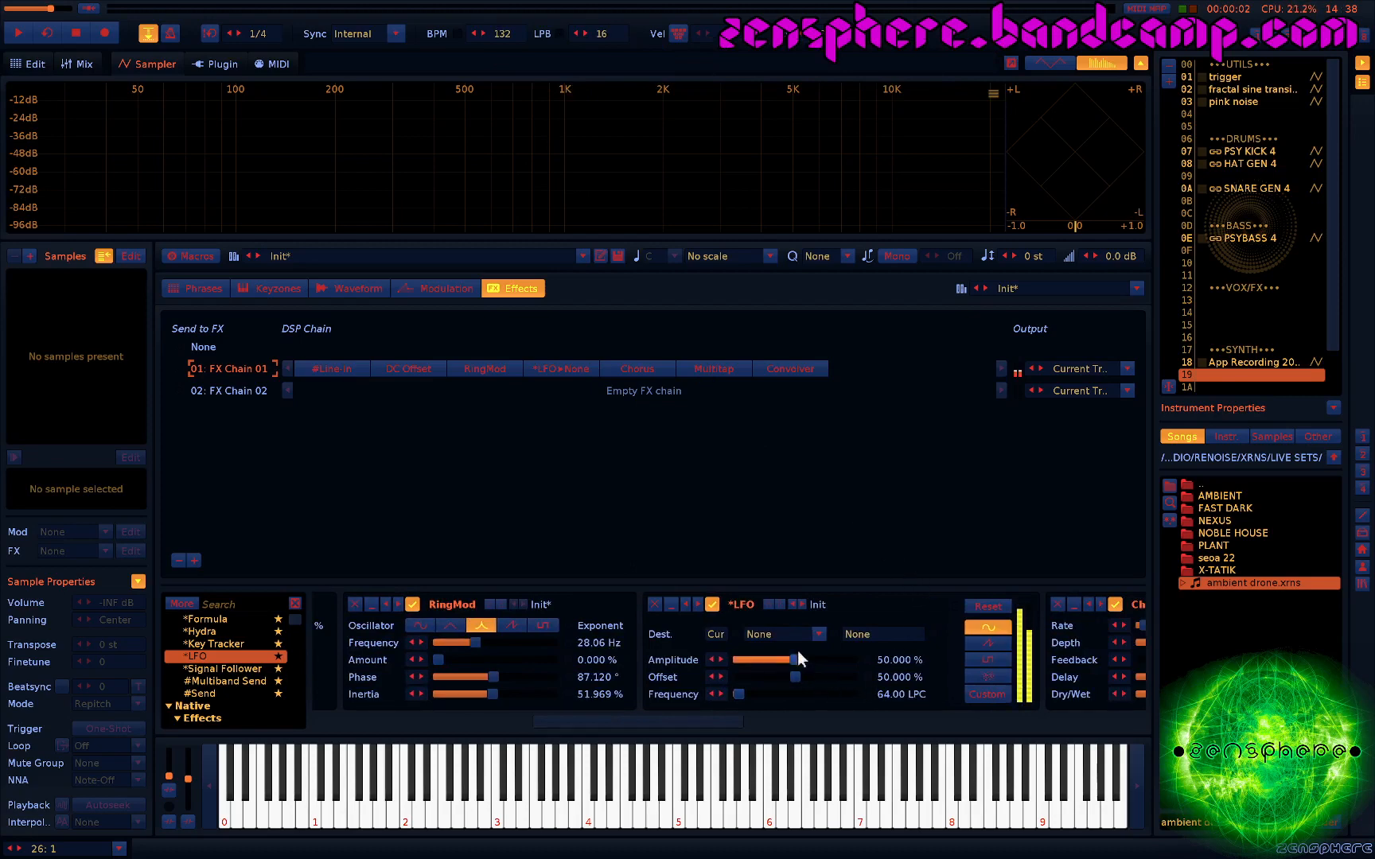
{"action": "left_click", "coordinate": [764, 633]}
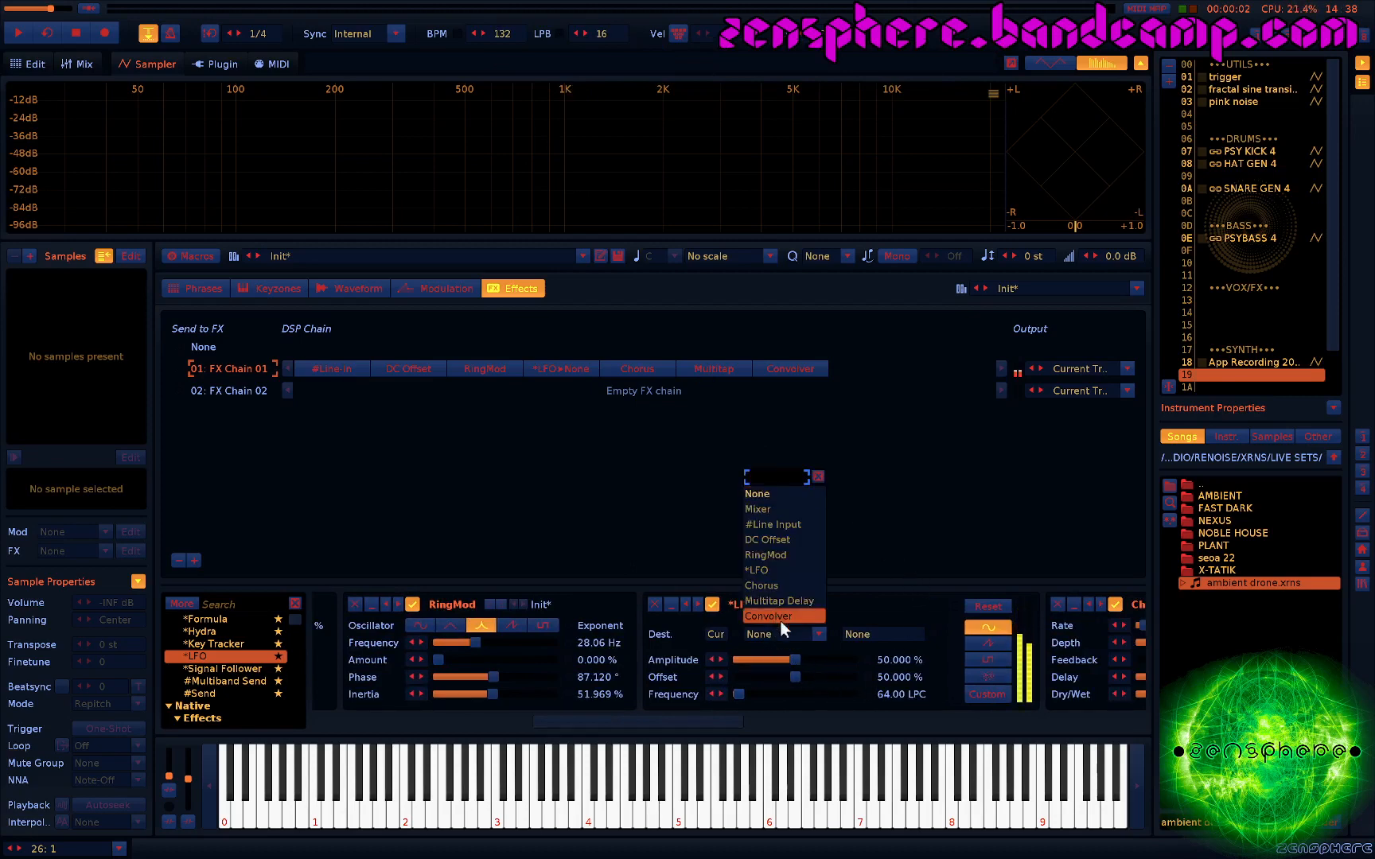